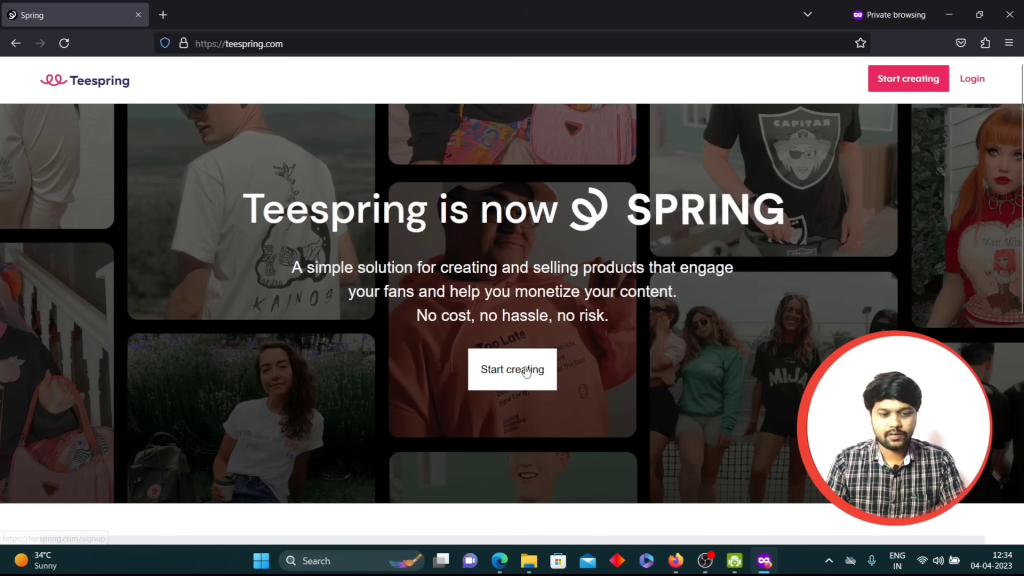
- Start creating on Teespring and look through the best sellers and hats in the product catalog
click(518, 374)
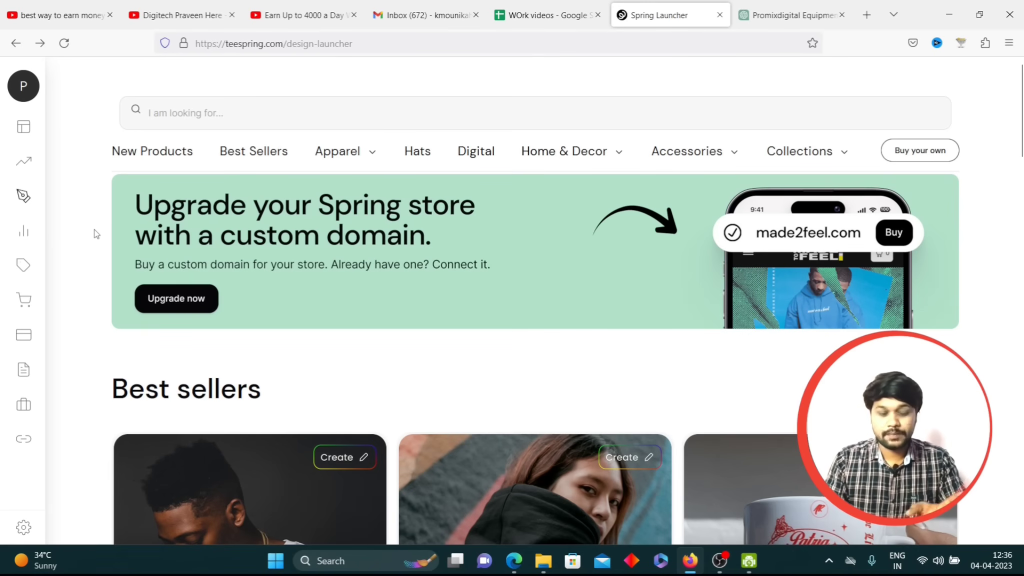
scroll(94, 229, down, 8)
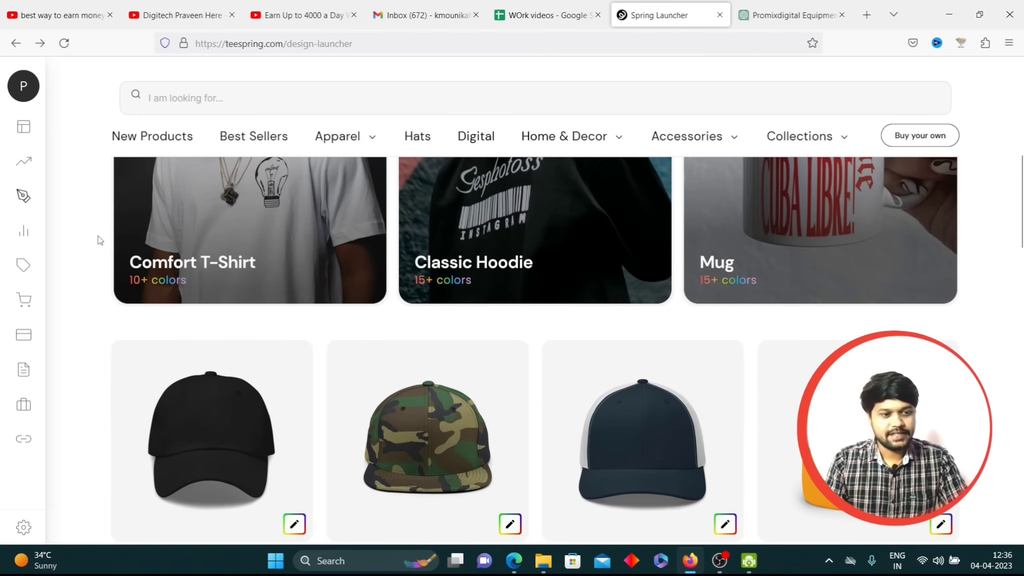
scroll(100, 240, up, 8)
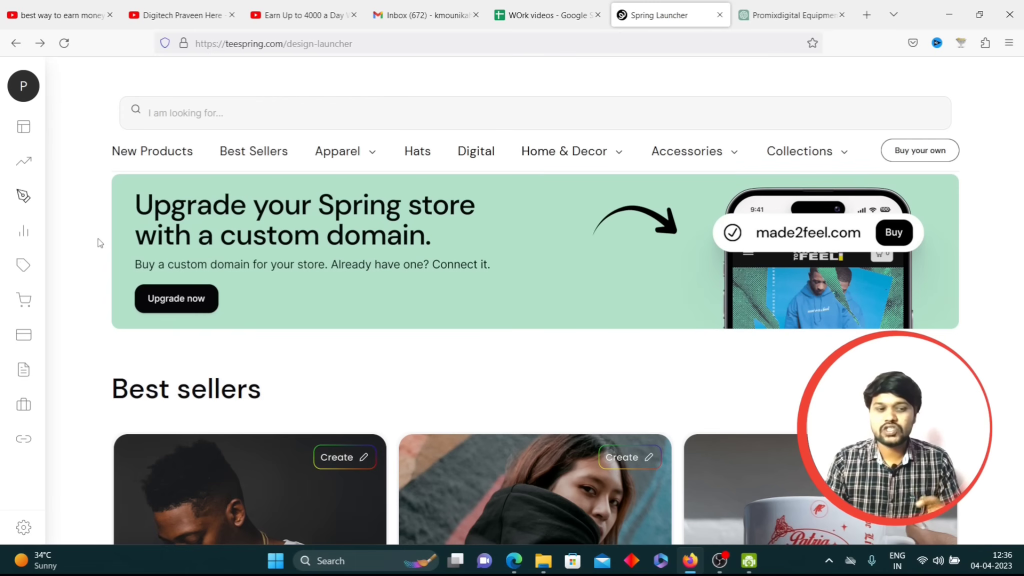
scroll(137, 230, down, 7)
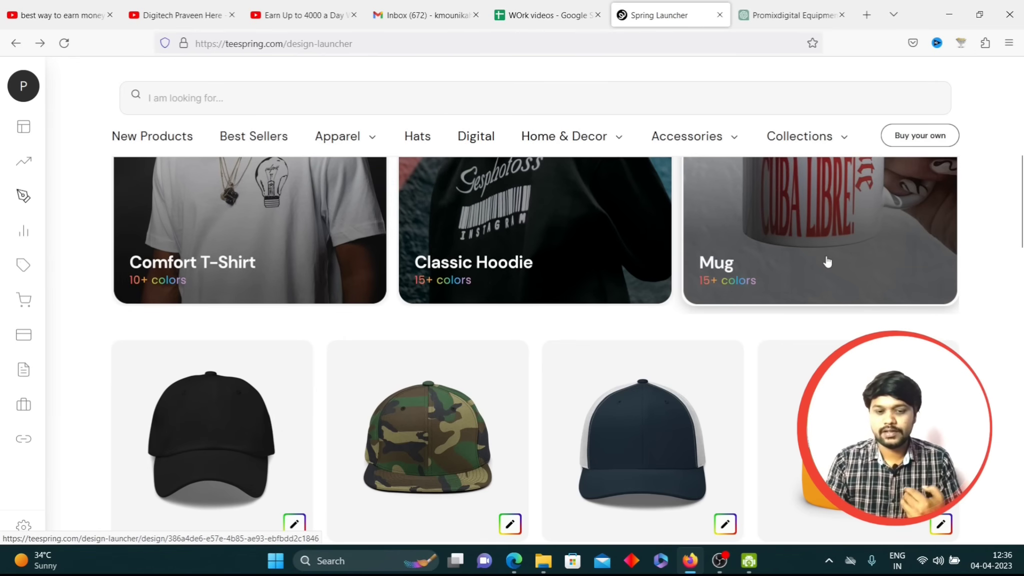
scroll(828, 261, down, 3)
scroll(827, 261, up, 6)
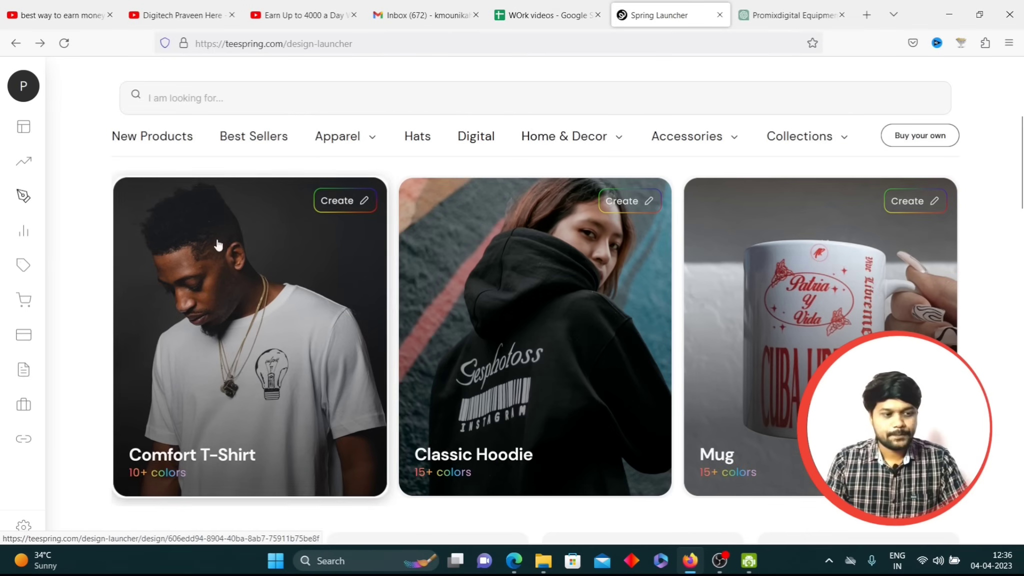
- Reopen the product creation page and choose the Comfort T-Shirt from the best sellers as the product to design
mouse_move(30, 196)
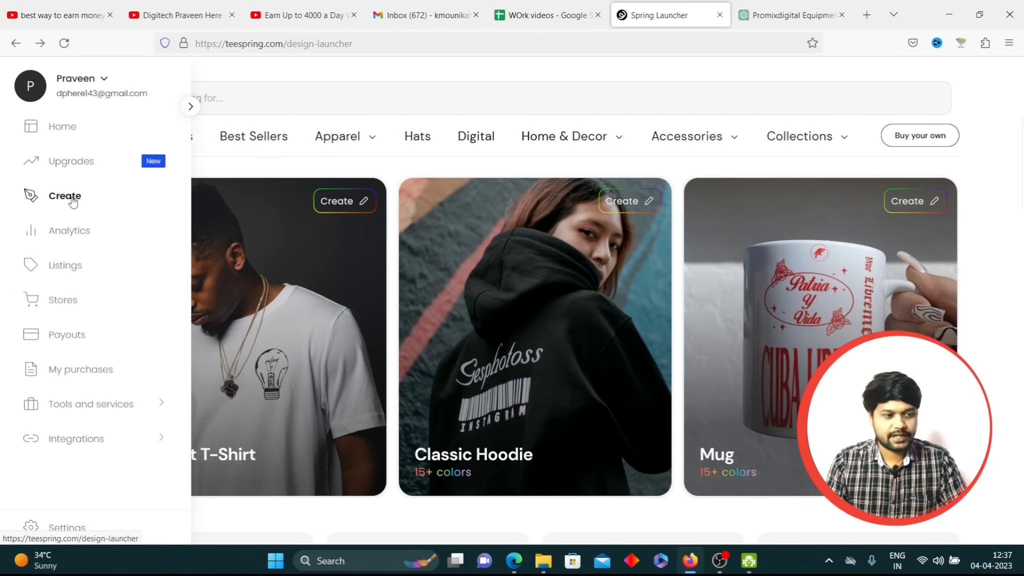
click(56, 199)
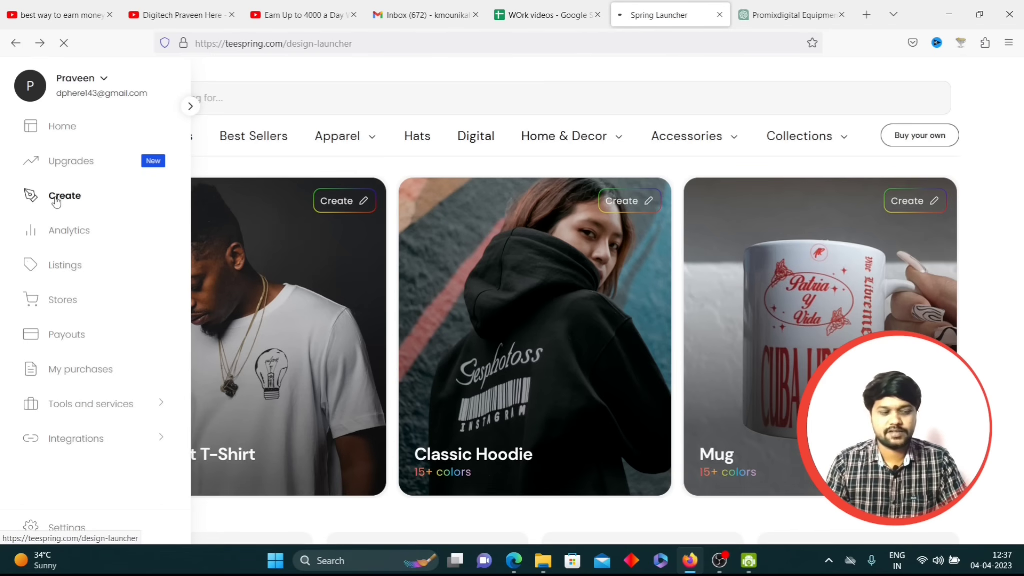
scroll(365, 292, down, 5)
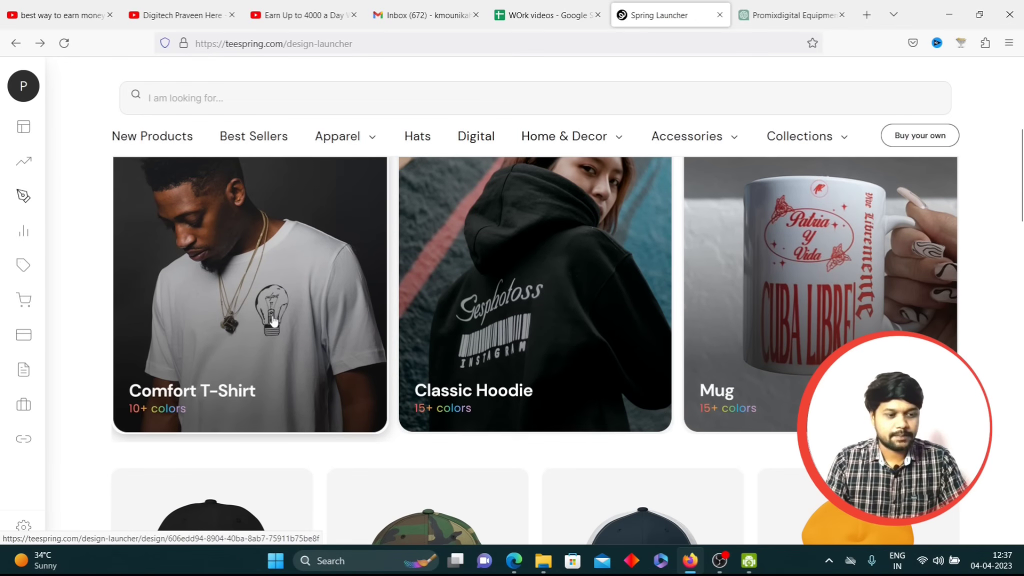
scroll(267, 308, up, 2)
scroll(296, 308, down, 2)
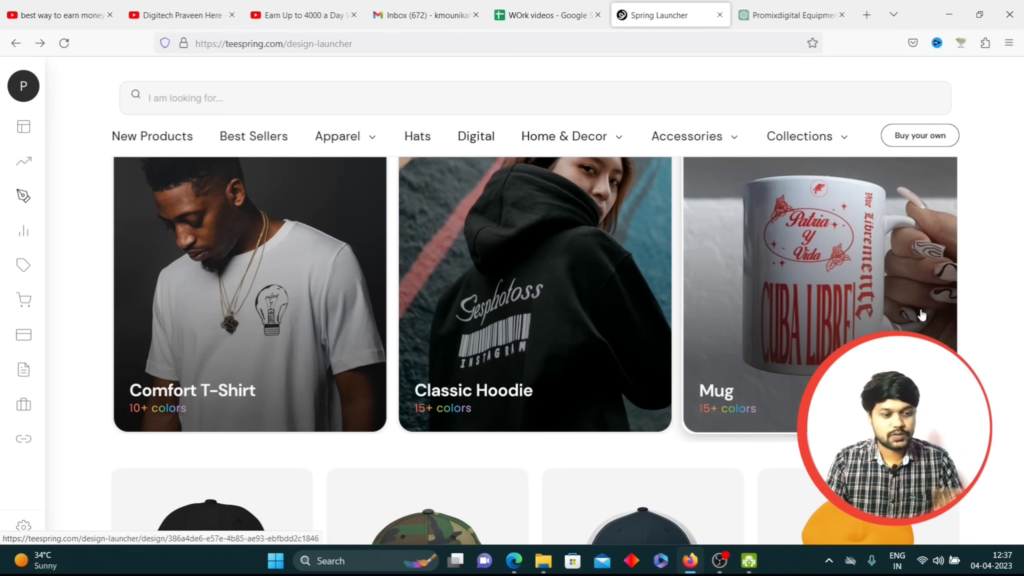
scroll(698, 362, up, 2)
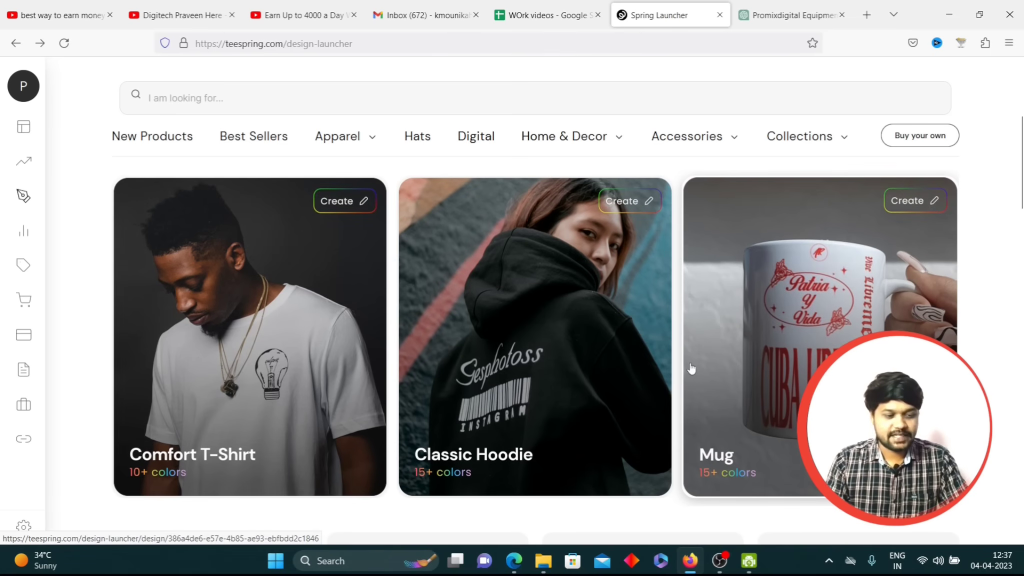
click(244, 392)
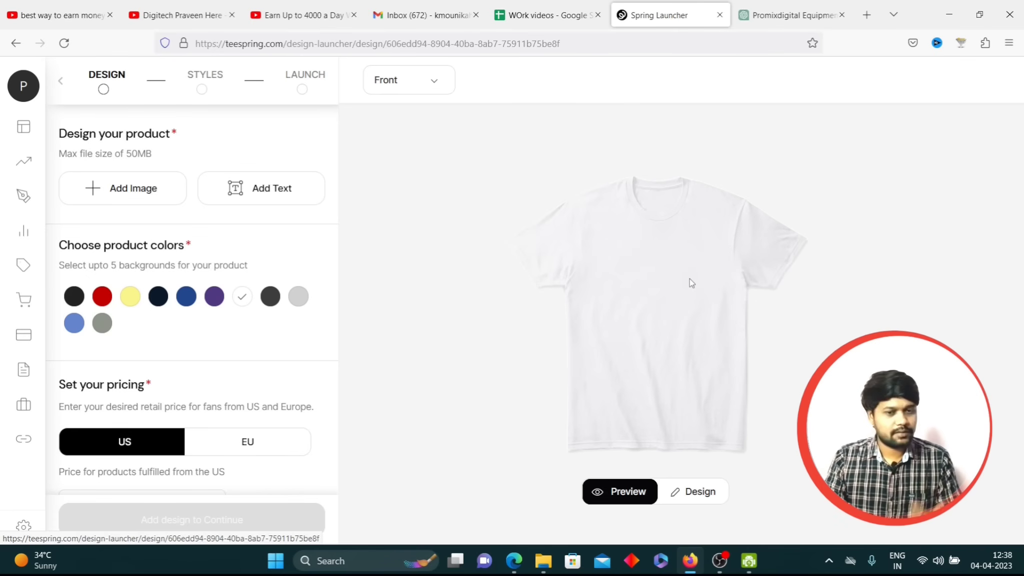
- Switch to ChatGPT and send the prompt "give me crazy lines to print on my tshirt"
click(766, 7)
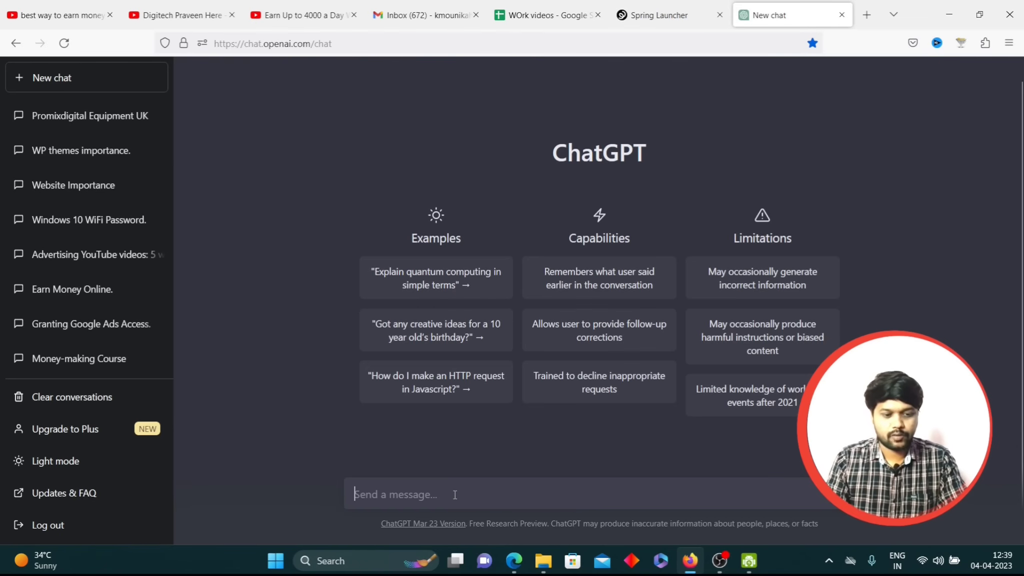
text(give me crazy lines to print on my tshirt)
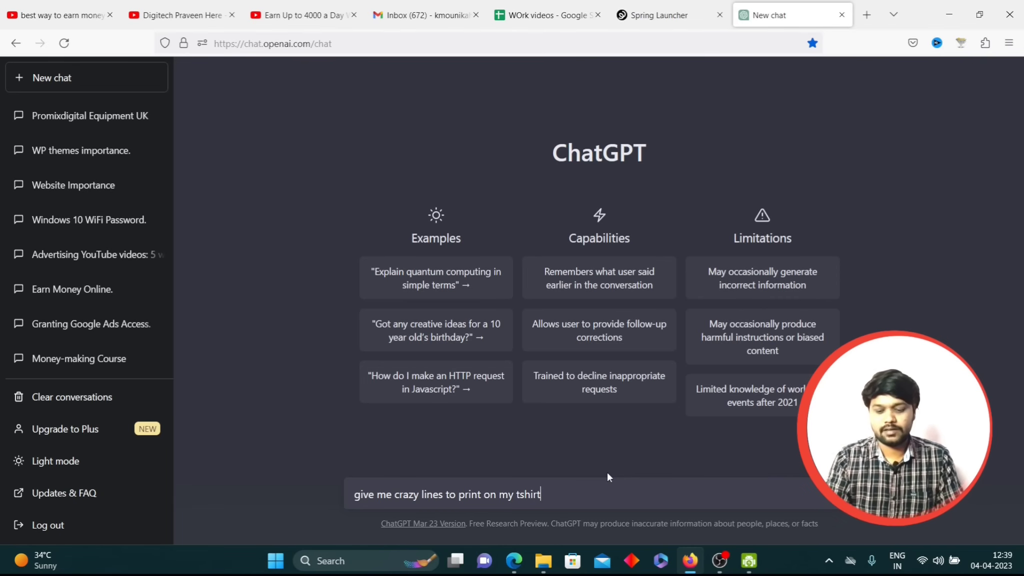
key(Return)
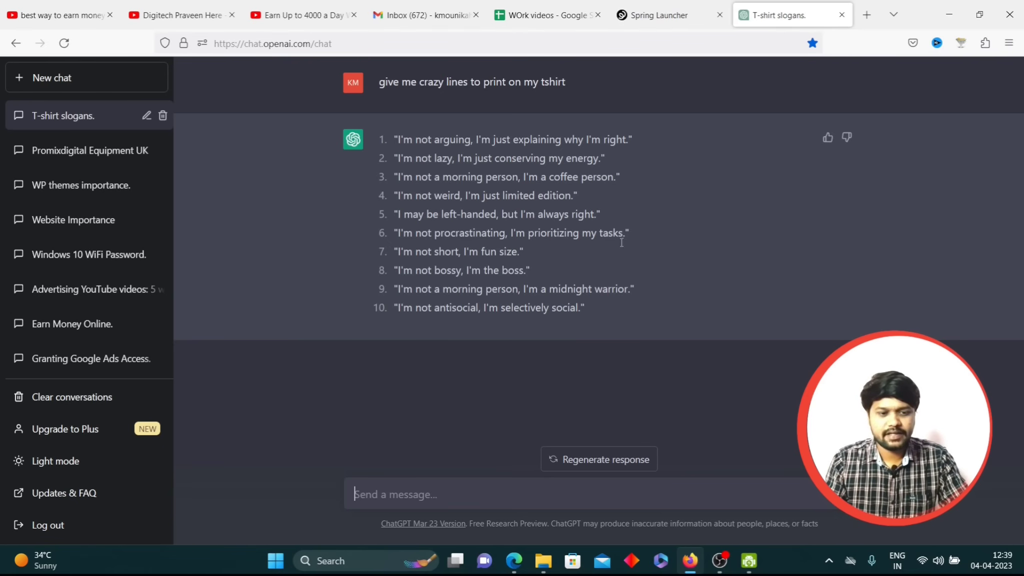
- Copy the first half of the fourth slogan, "I'm not weird,", from the ChatGPT answer
drag(571, 194, 399, 191)
click(399, 191)
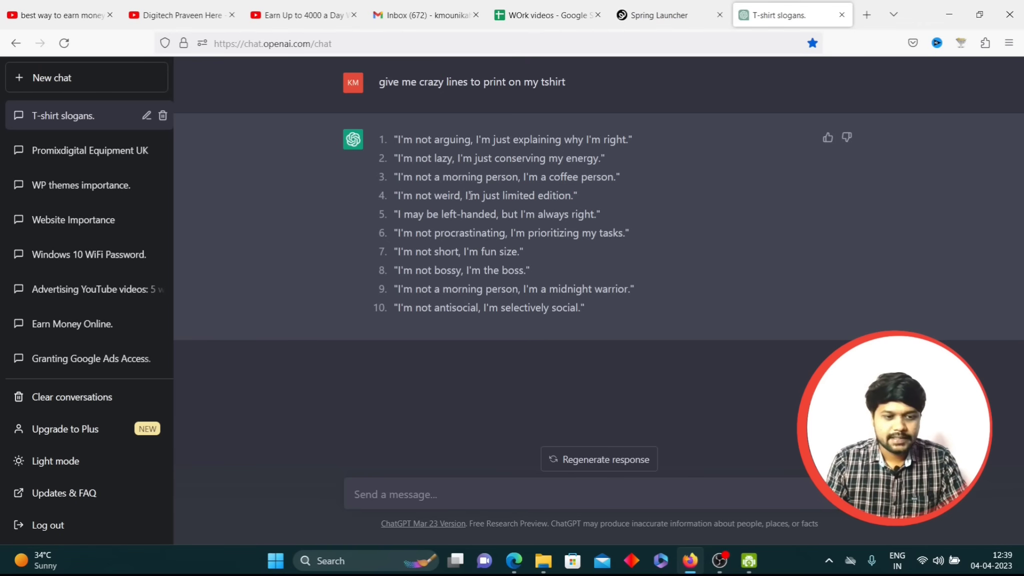
drag(465, 195, 406, 192)
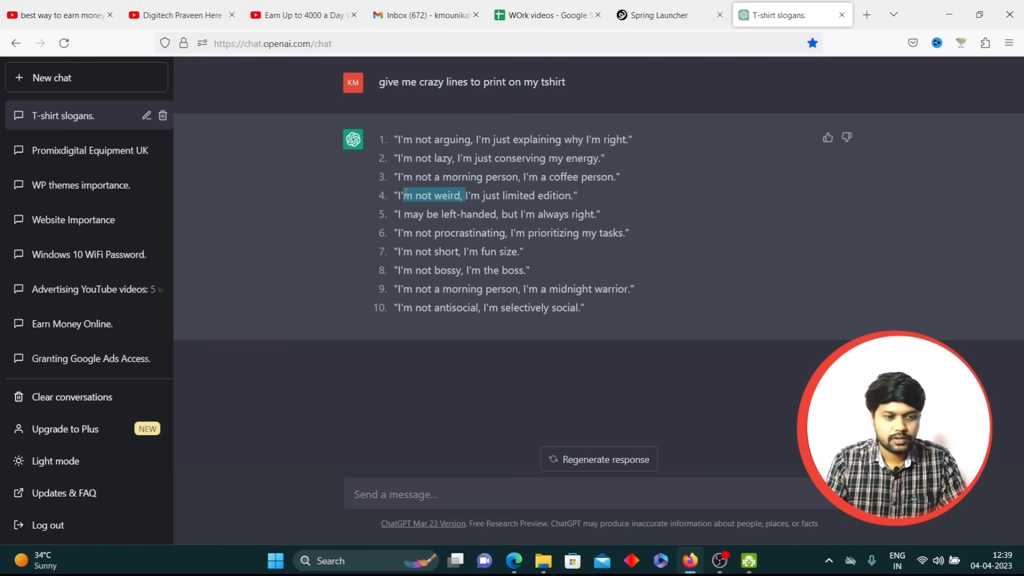
- Switch back to the Spring designer and add a text reading "I'm not weird," to the shirt's front
click(662, 7)
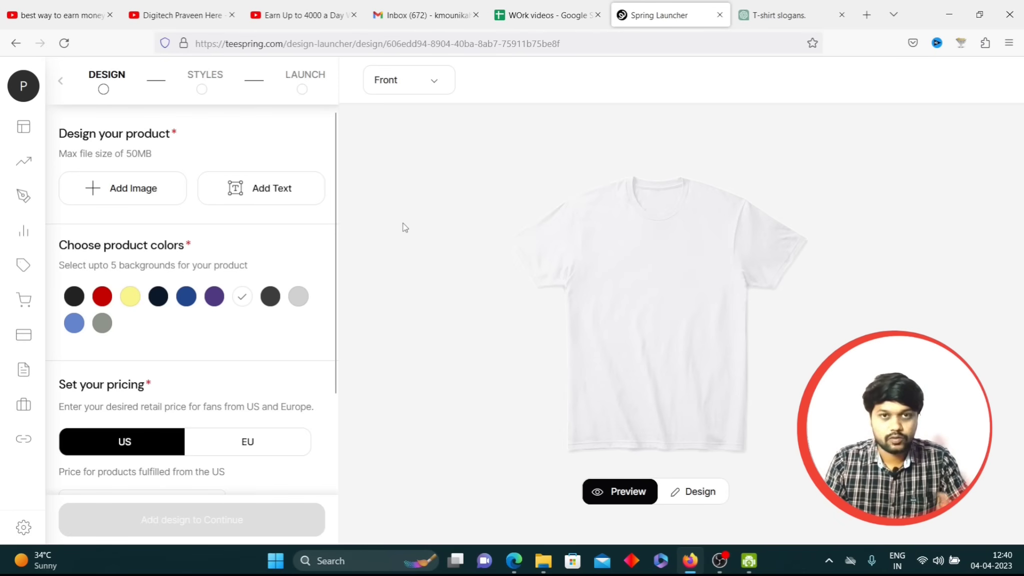
click(271, 195)
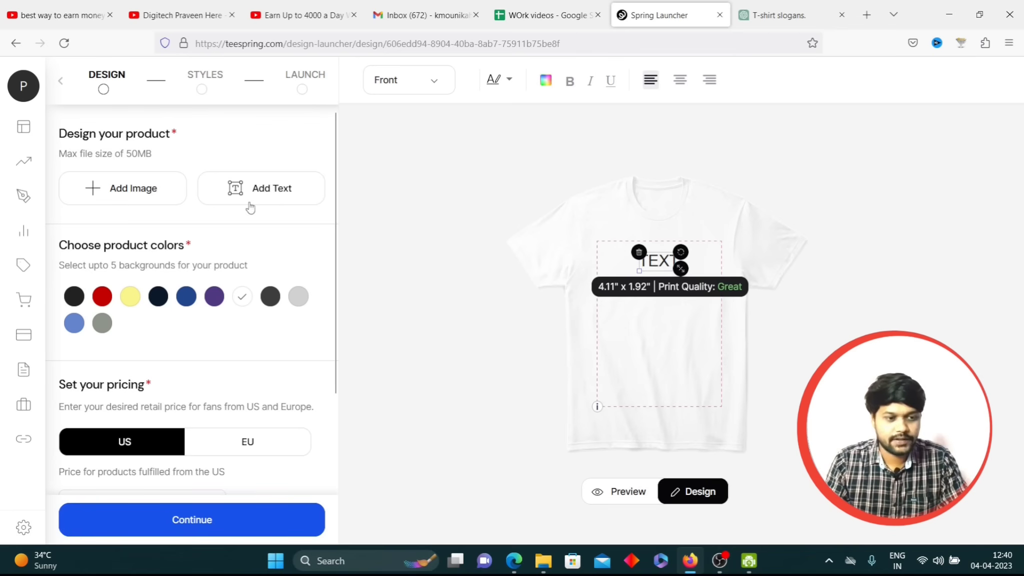
double_click(659, 261)
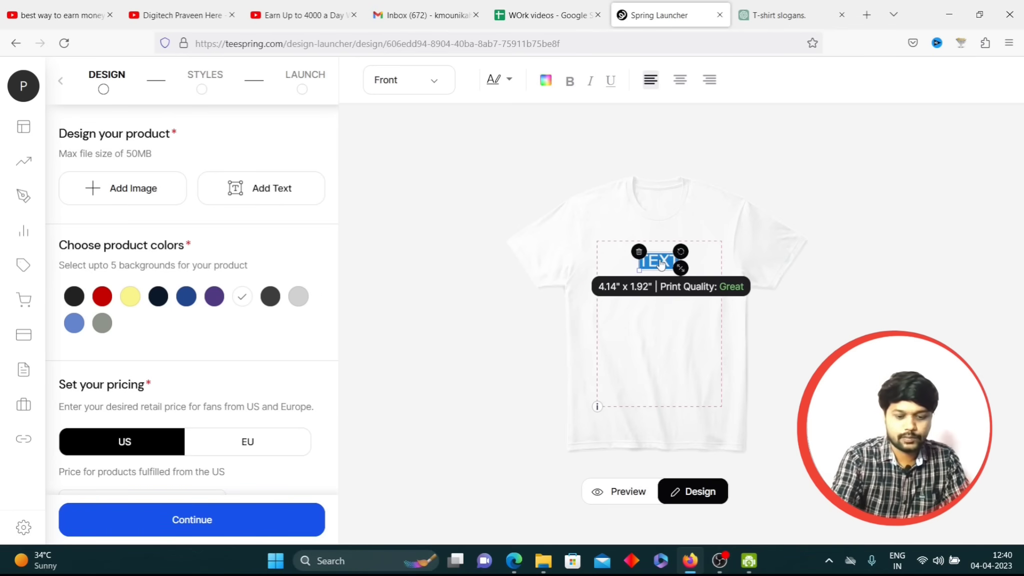
key(BackSpace)
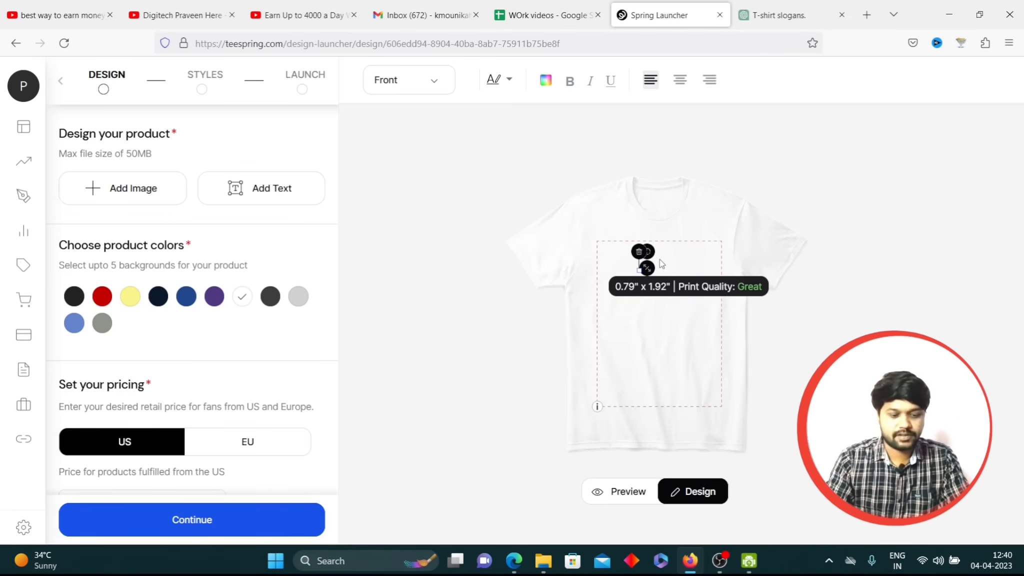
key(ctrl+v)
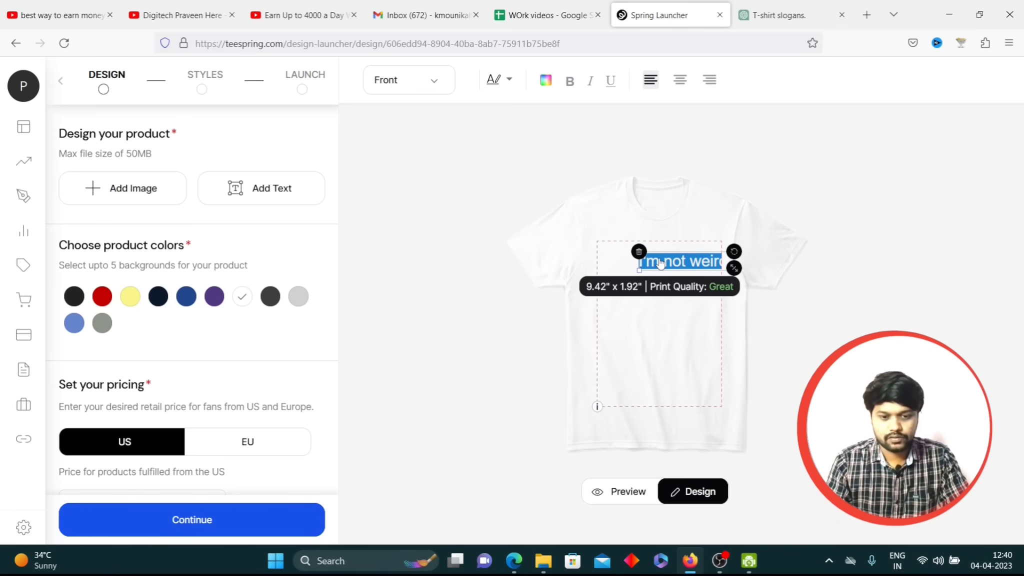
click(757, 306)
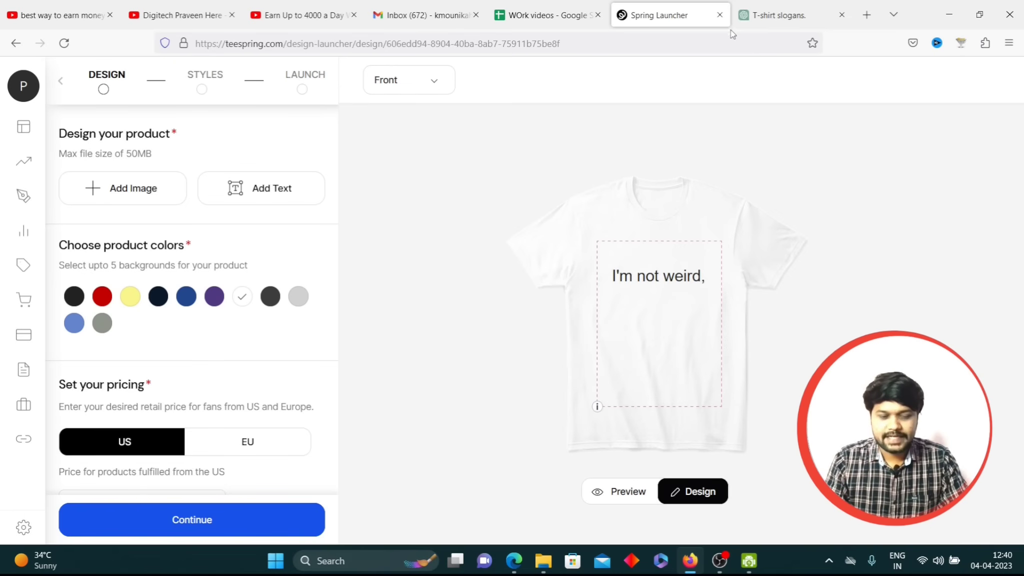
- Switch to ChatGPT and copy the second half of the fourth slogan, "I'm just limited edition."
click(772, 5)
click(464, 197)
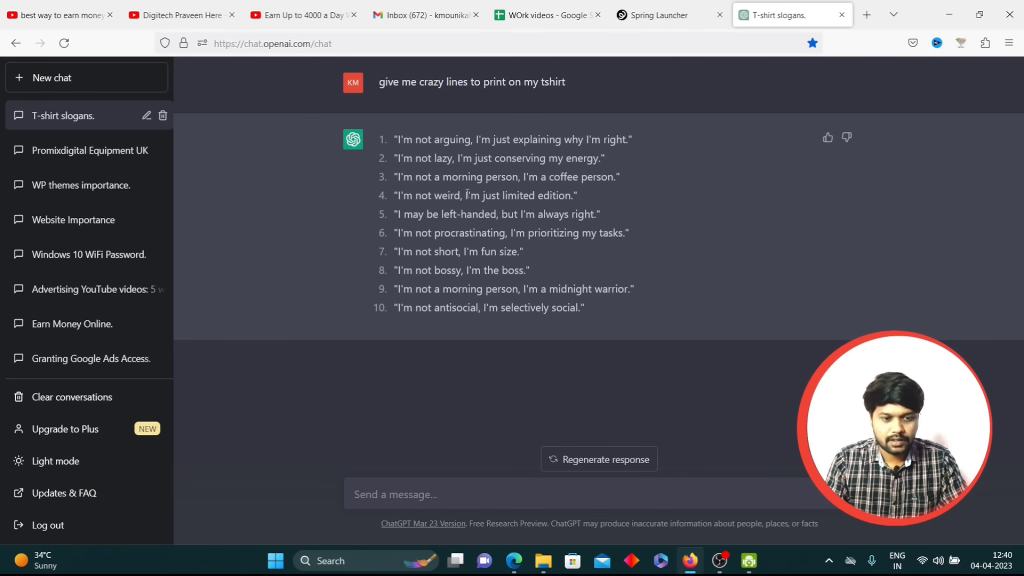
drag(465, 196, 578, 198)
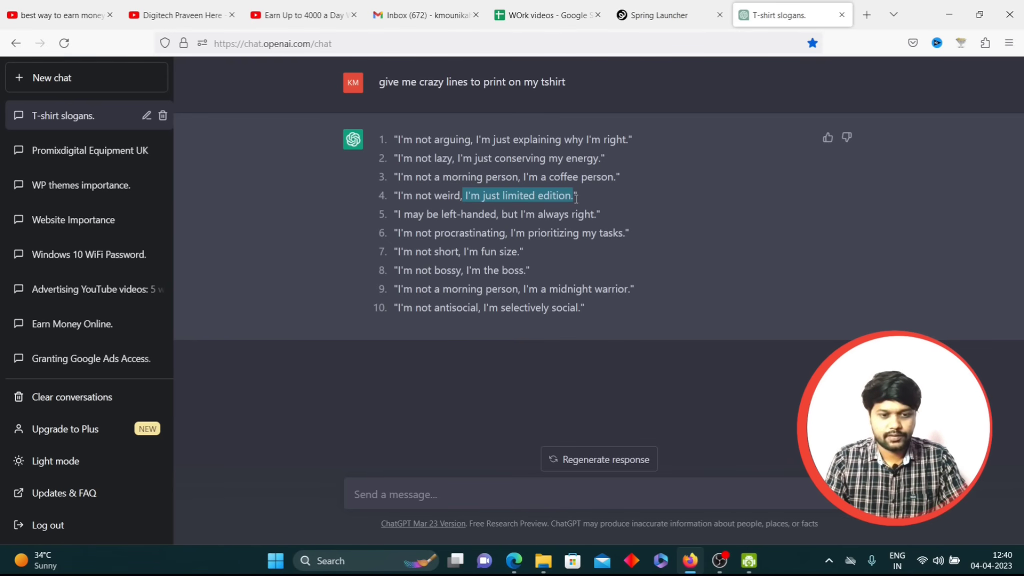
- Return to the Spring designer and add a second text reading "I'm just limited edition." below the first line
click(655, 15)
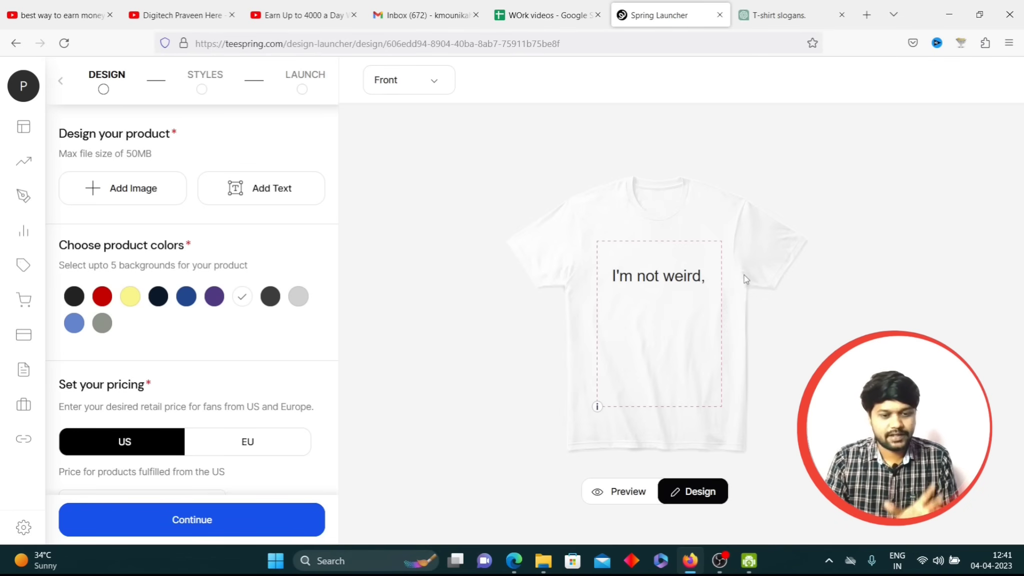
click(285, 195)
drag(657, 263, 656, 324)
double_click(657, 323)
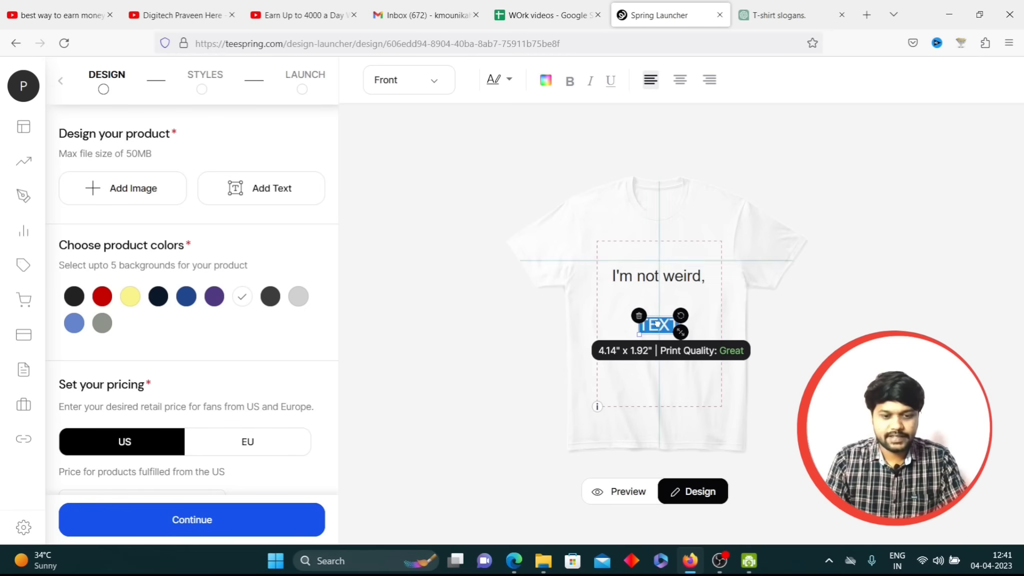
key(BackSpace)
key(ctrl+v)
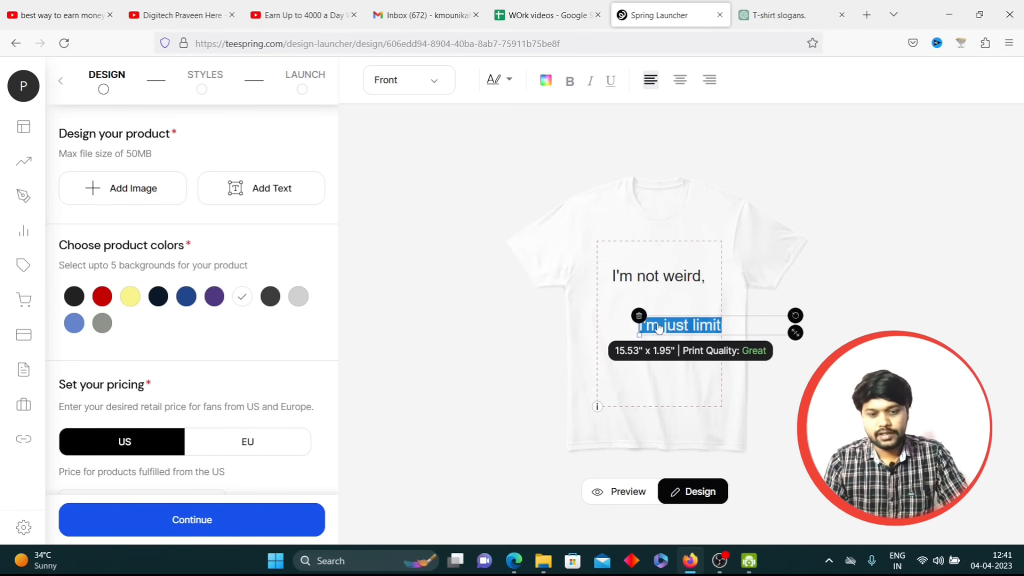
- Shrink the "I'm just limited edition." text to fit the print area and place it centered directly beneath "I'm not weird,"
drag(697, 336, 645, 304)
click(702, 314)
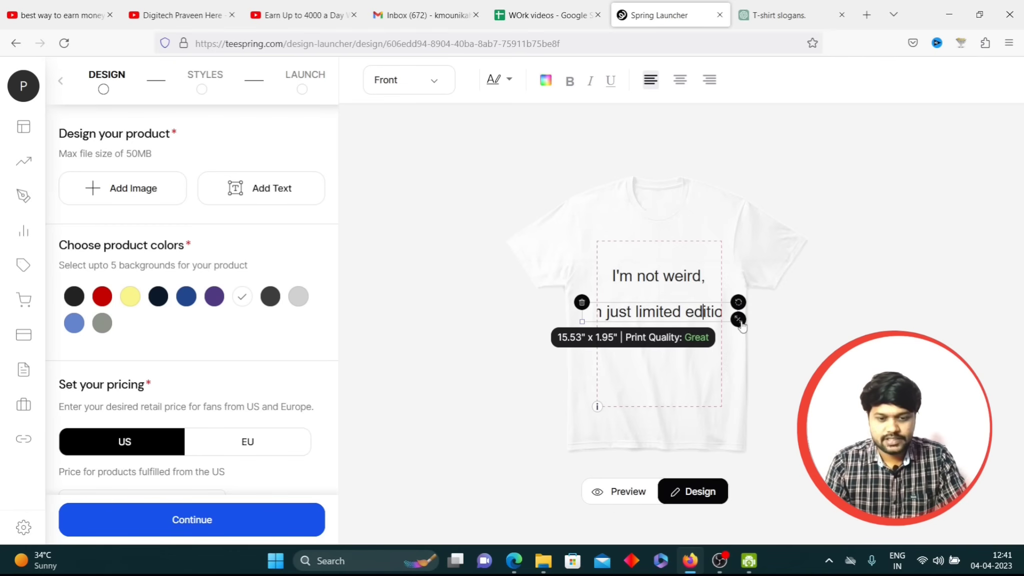
drag(741, 326, 701, 312)
click(831, 343)
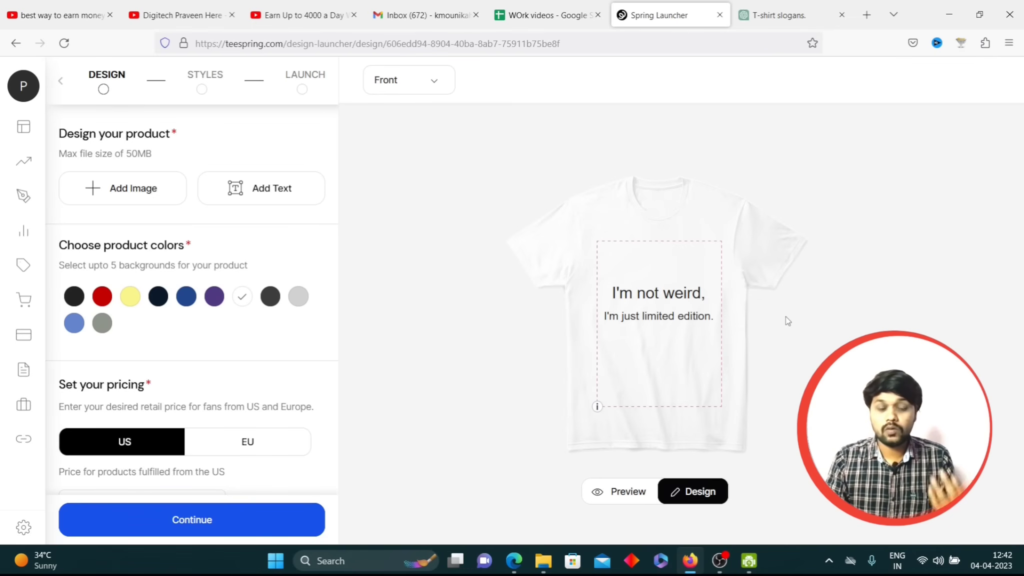
click(674, 294)
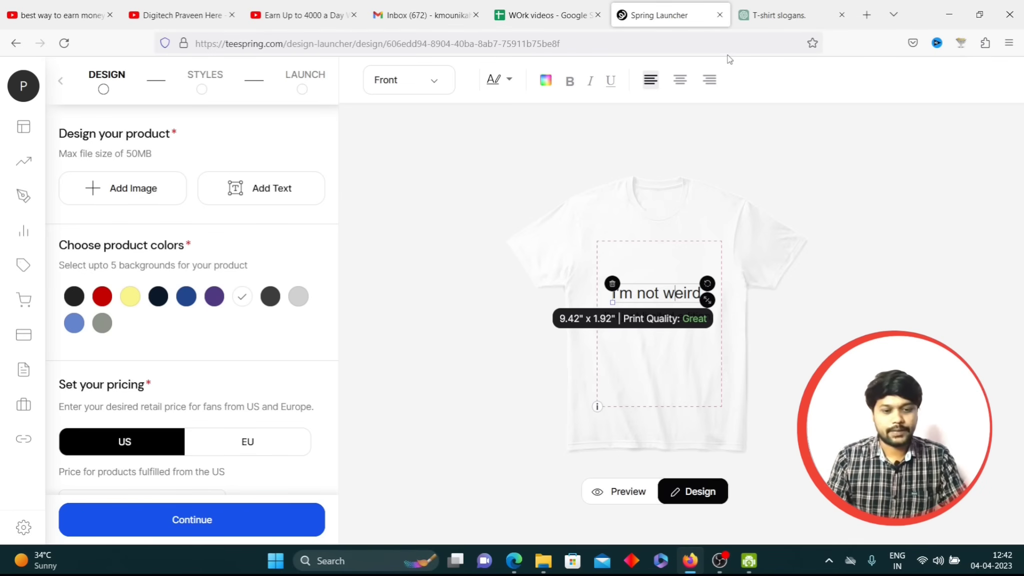
click(863, 311)
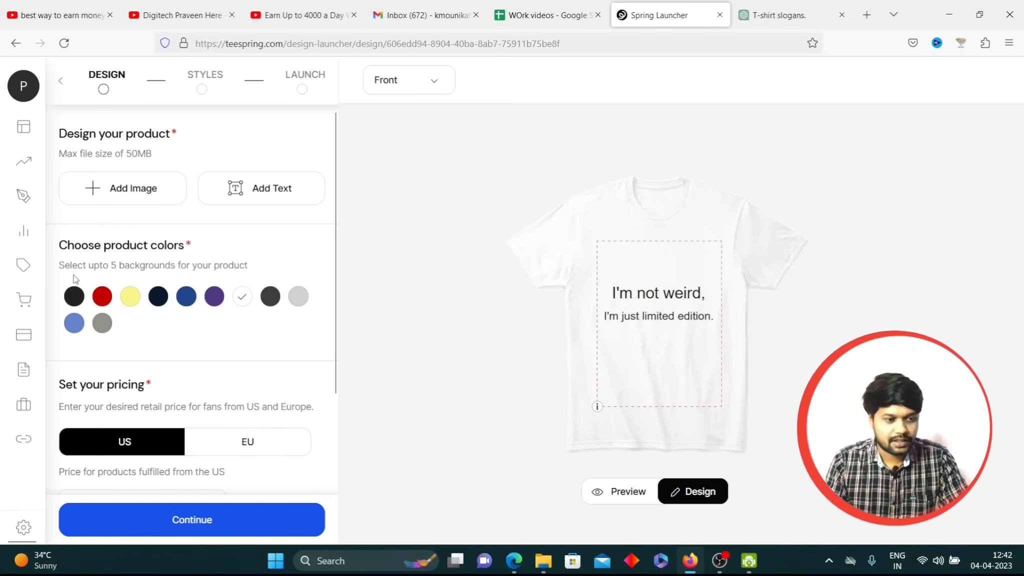
- Add red, yellow and medium blue to the shirt's product colors, and remove red and yellow again
click(109, 298)
click(133, 297)
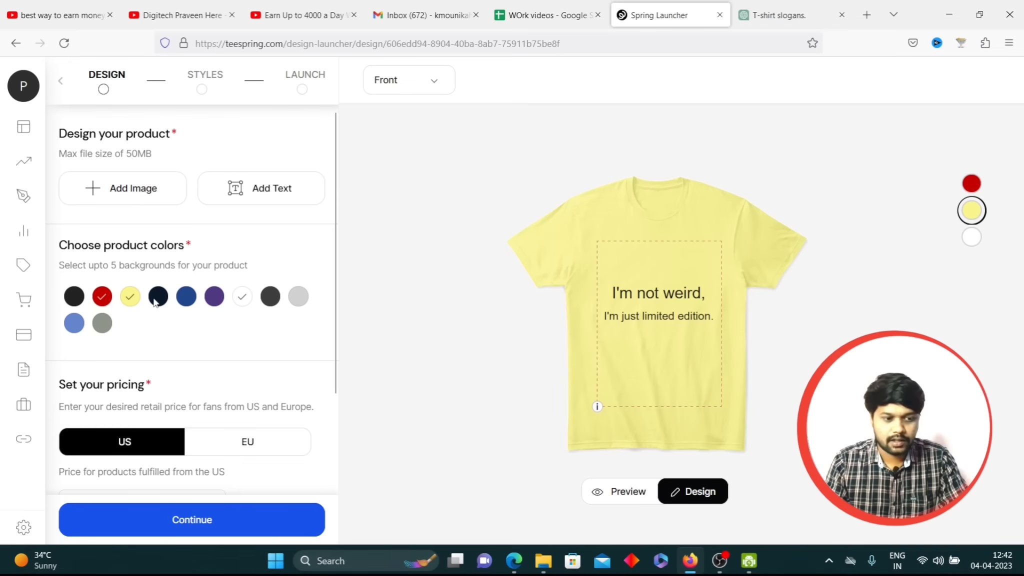
click(189, 299)
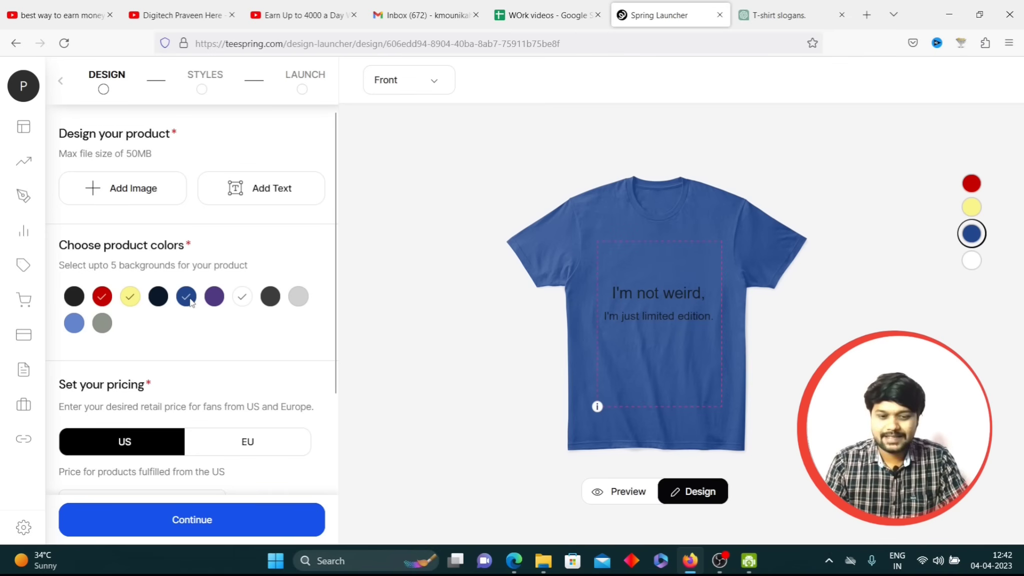
click(102, 298)
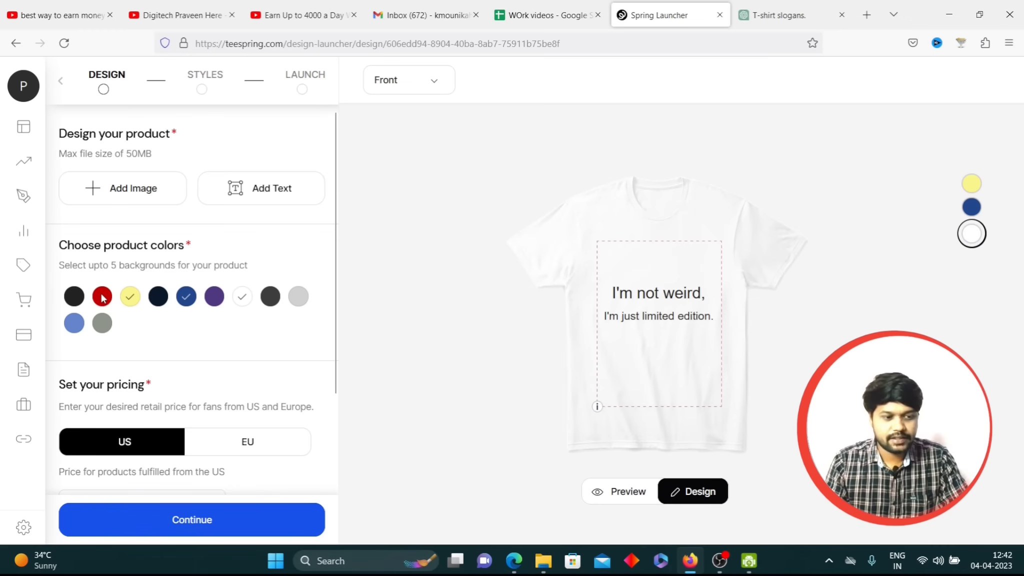
click(131, 298)
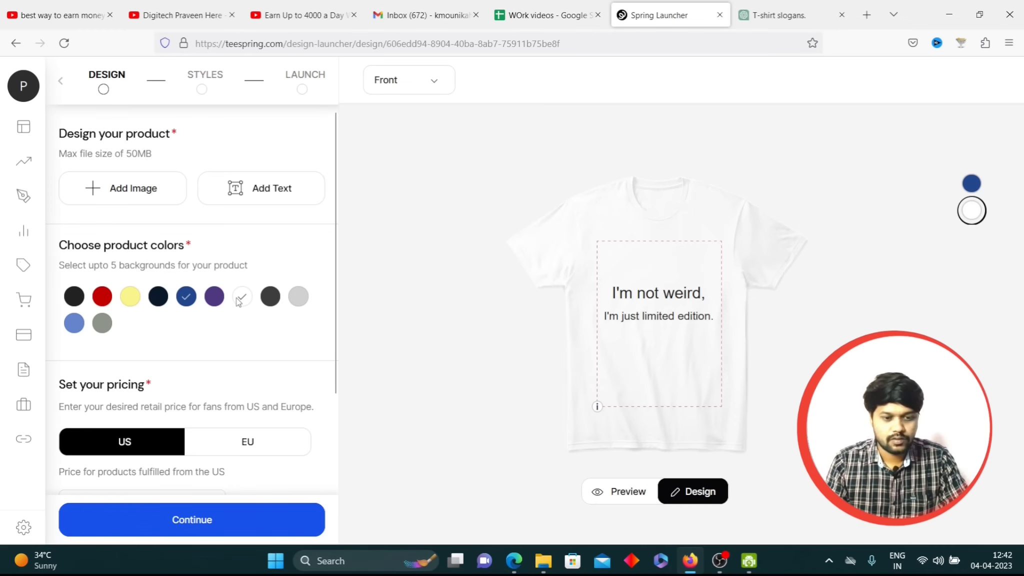
- Remove white from the shirt's product colors and check the "I'm not weird," text on the blue shirt
click(240, 300)
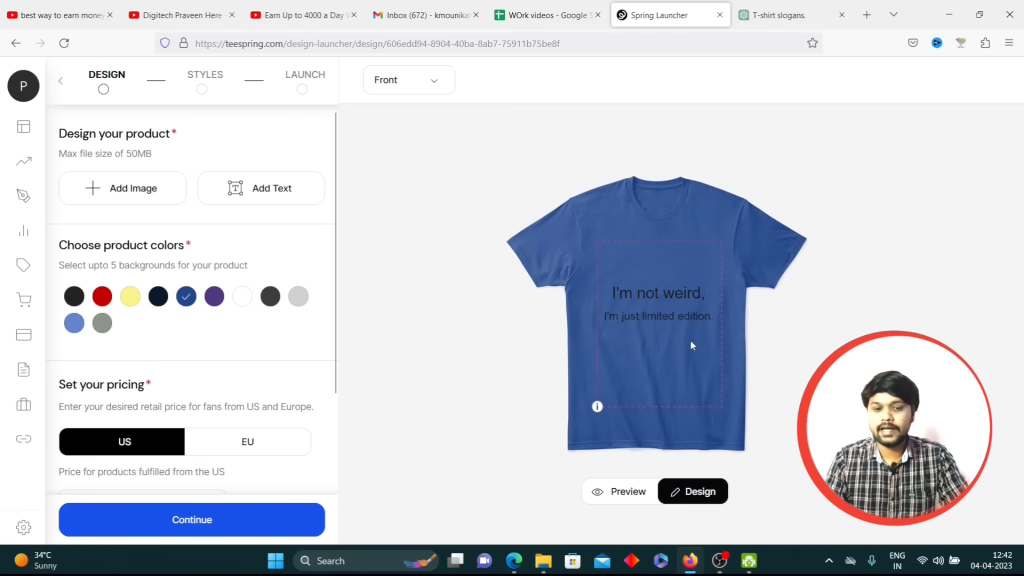
click(663, 308)
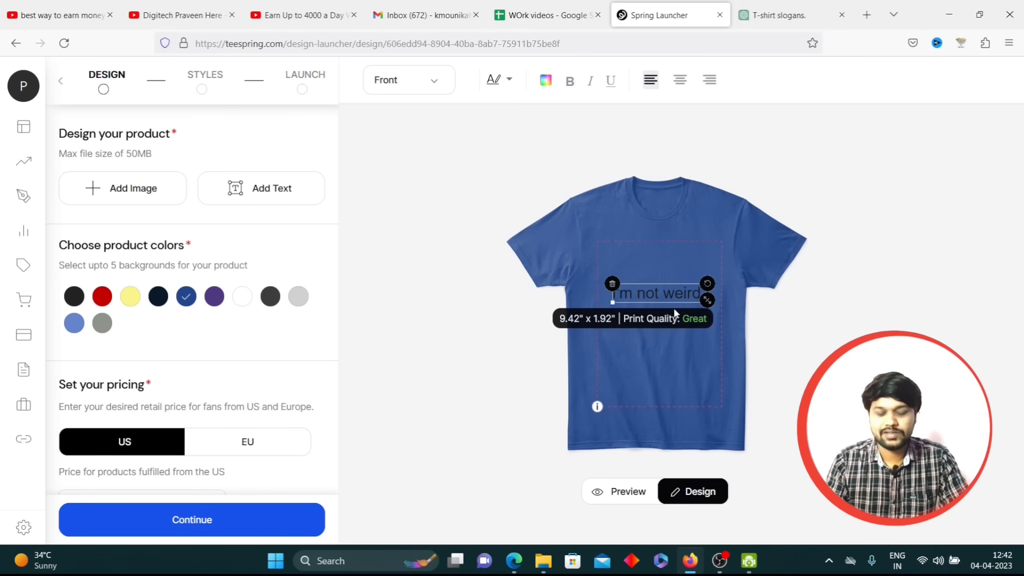
click(736, 298)
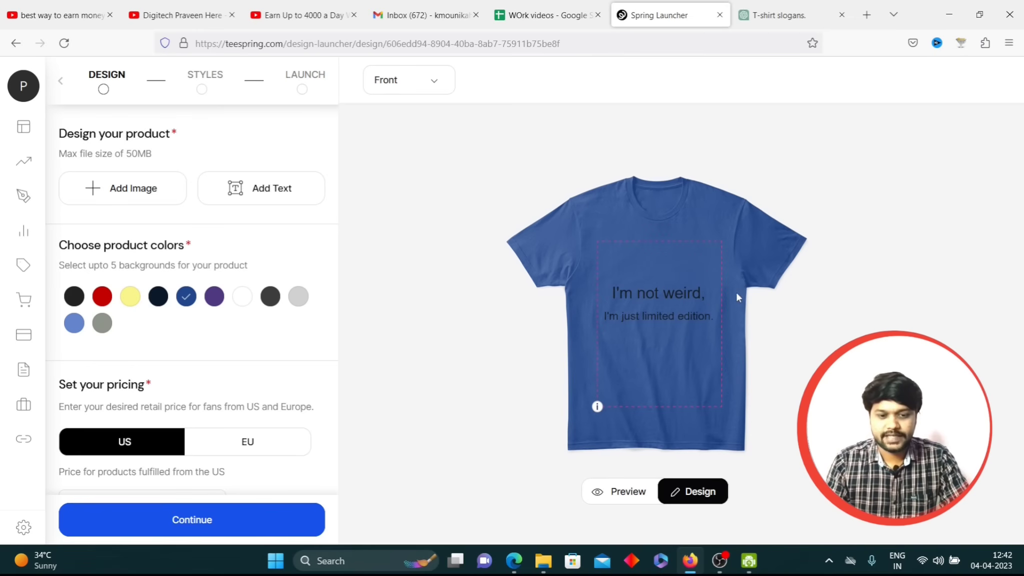
- Change the font of the "I'm not weird," text to Helvetica Black Cond
click(670, 298)
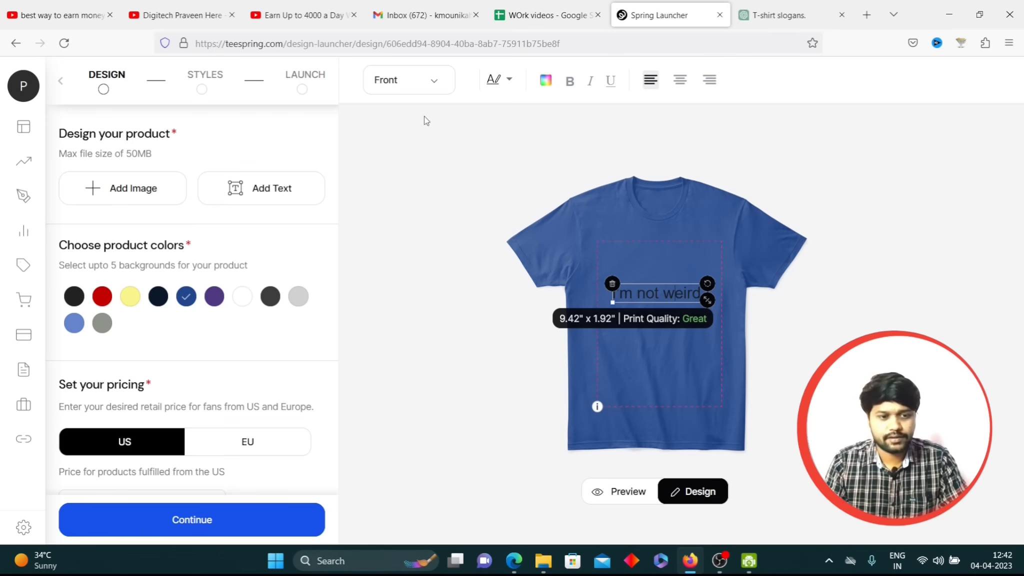
click(424, 93)
click(415, 113)
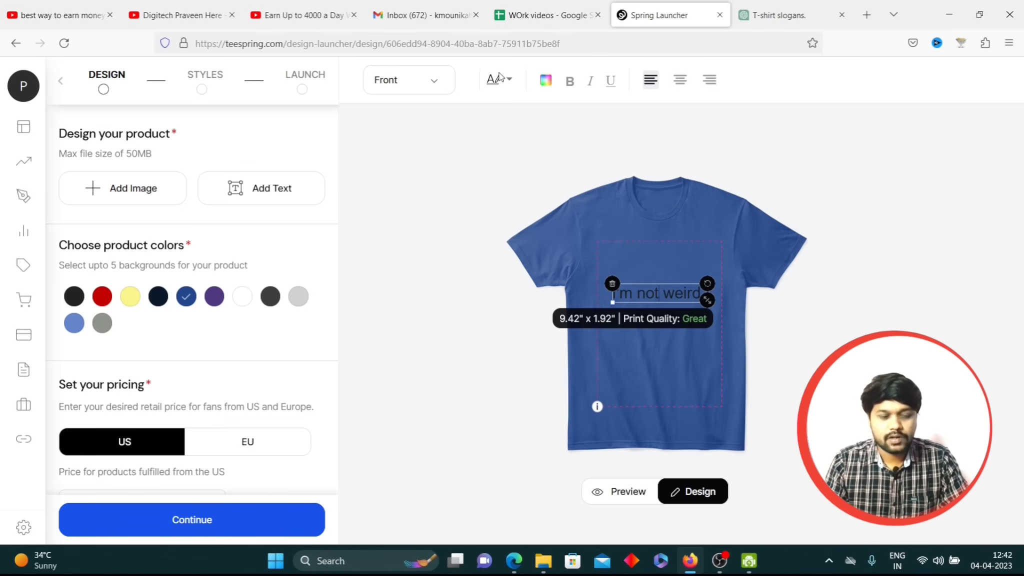
click(500, 85)
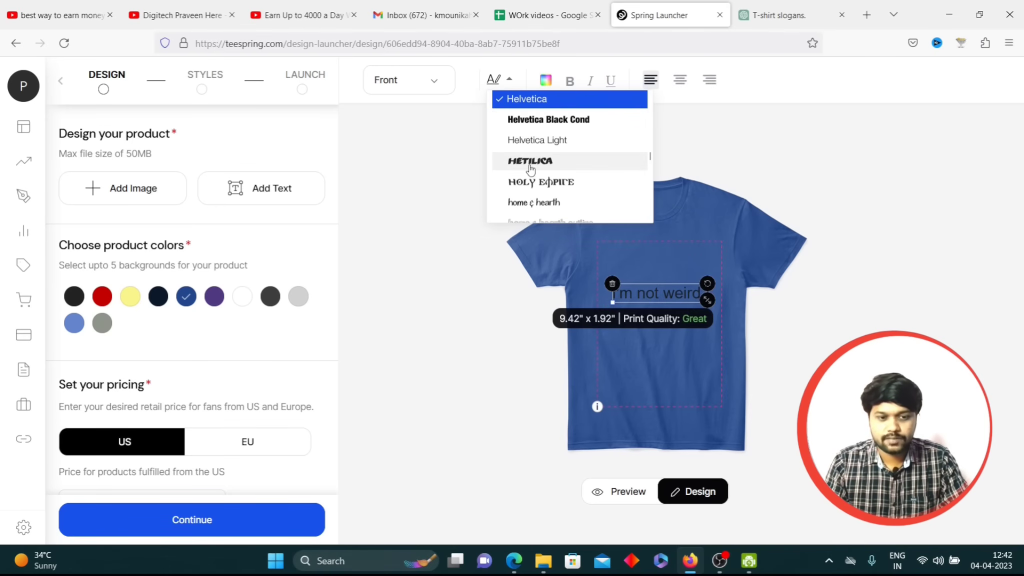
click(548, 120)
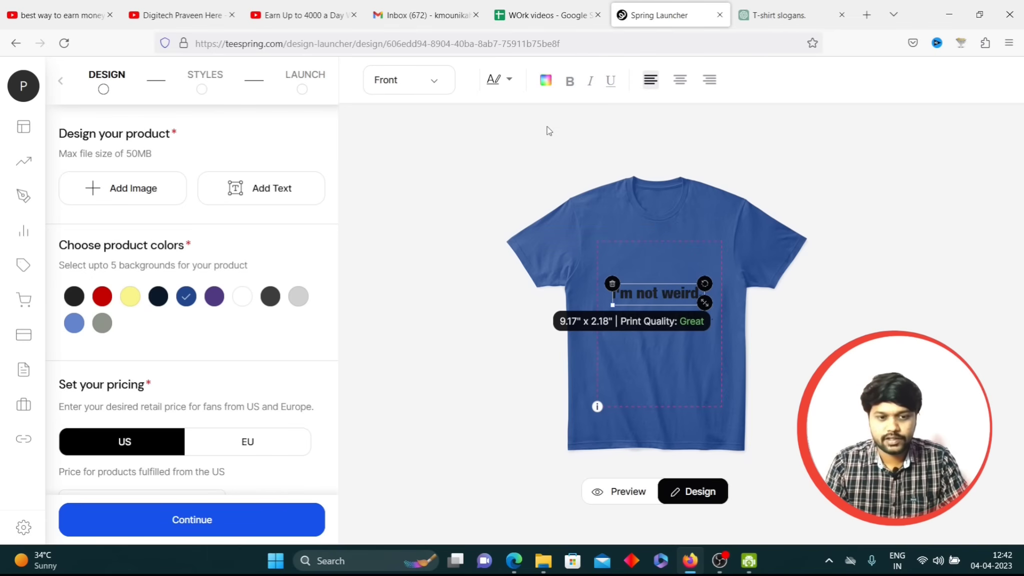
click(806, 336)
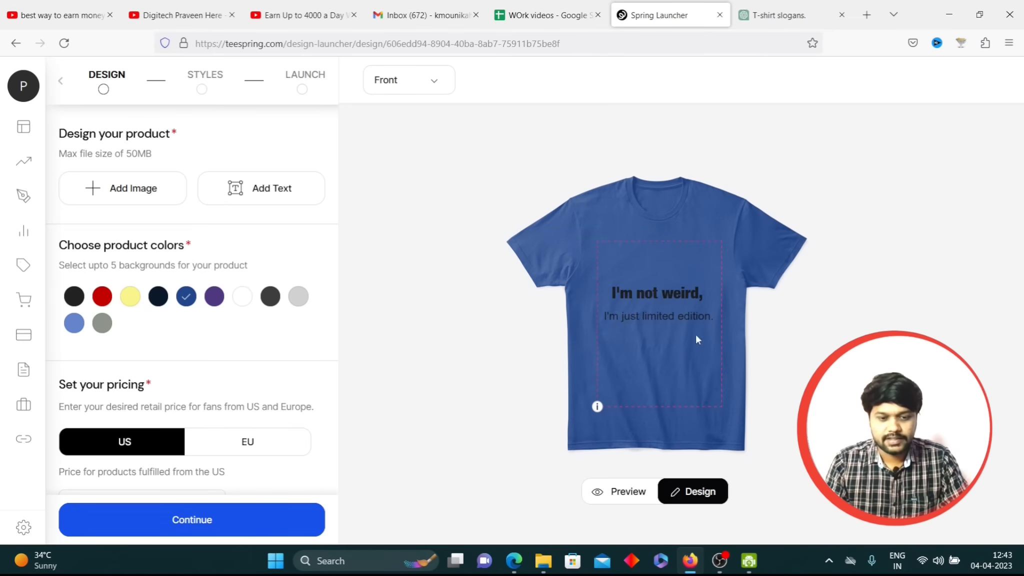
- Set the "I'm just limited edition." text to the Helvetica Black Cond font as well
click(679, 312)
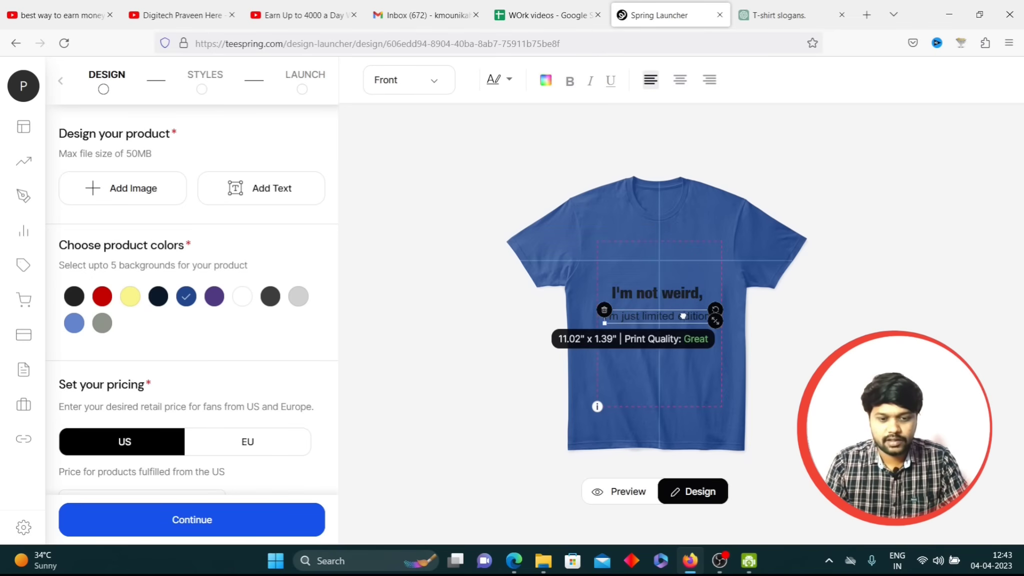
click(493, 86)
click(534, 120)
click(893, 255)
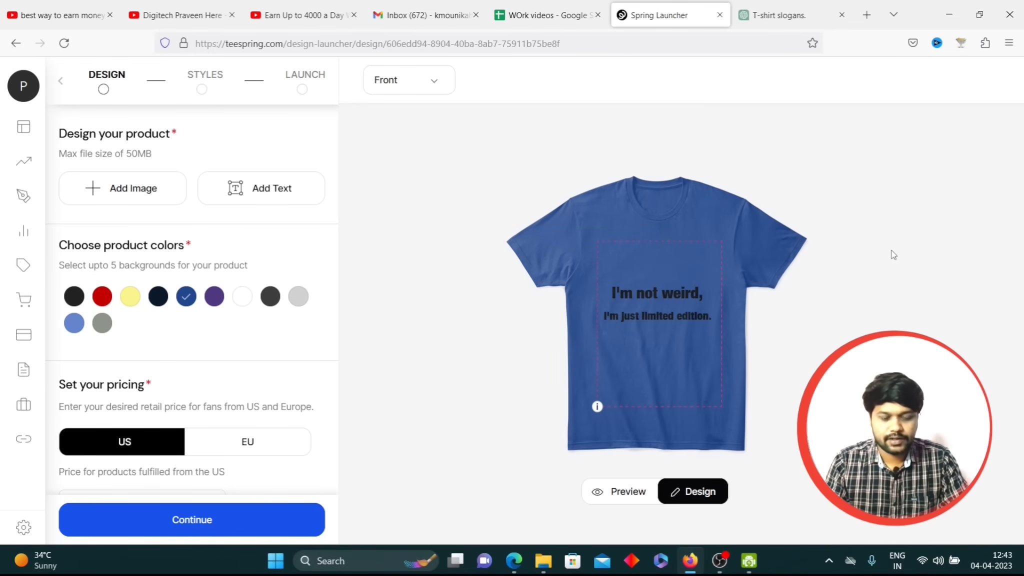
- Recolor the "I'm not weird," text yellow (F9E900)
click(674, 294)
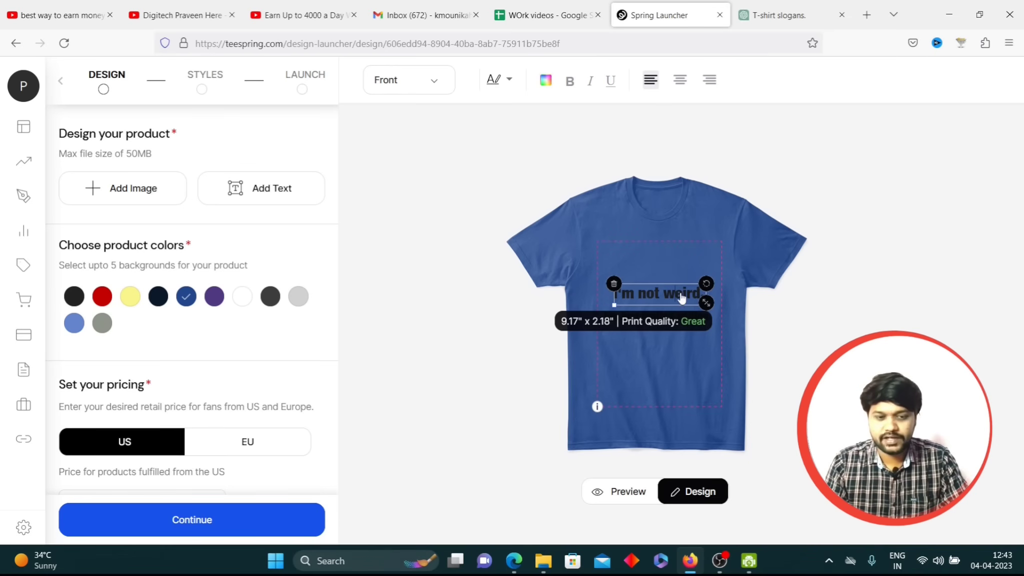
click(546, 80)
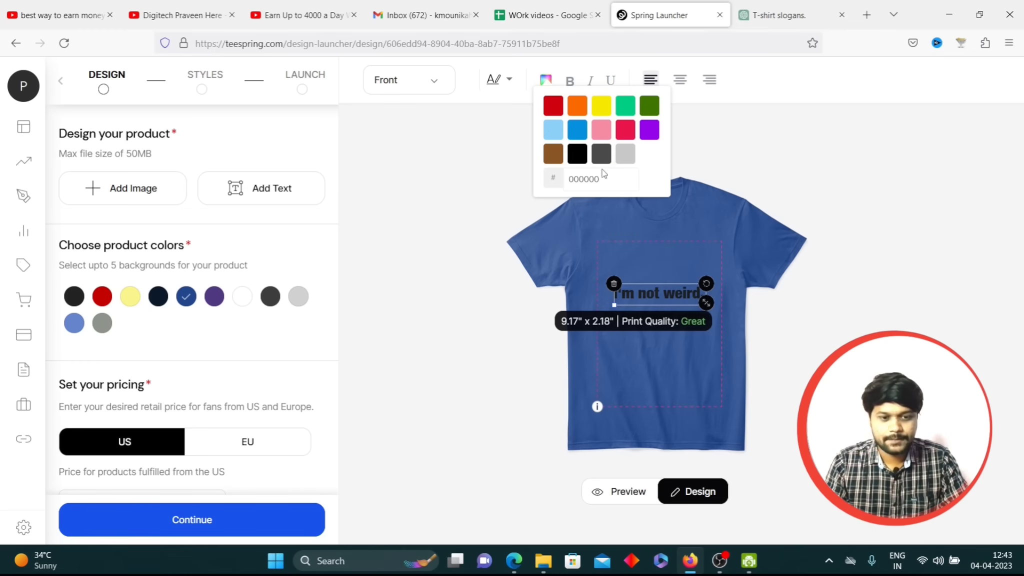
click(601, 108)
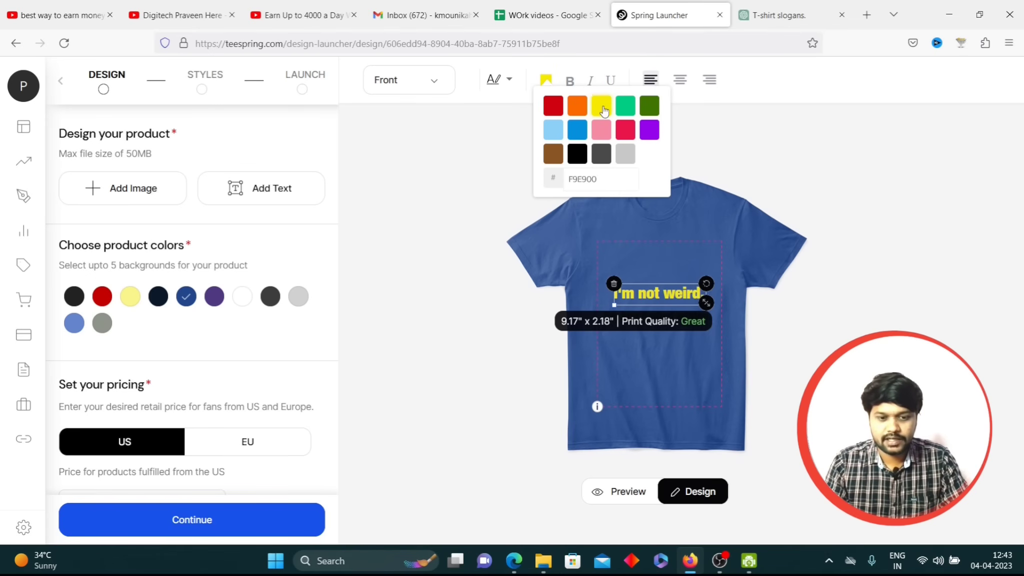
click(774, 319)
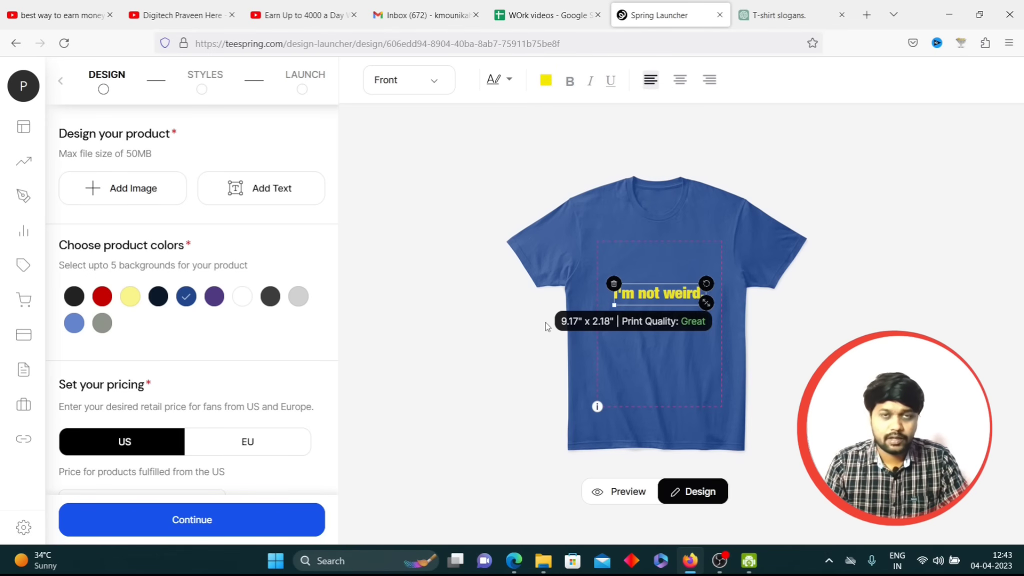
click(627, 248)
- Apply the same yellow to the "I'm just limited edition." text and deselect it
click(660, 317)
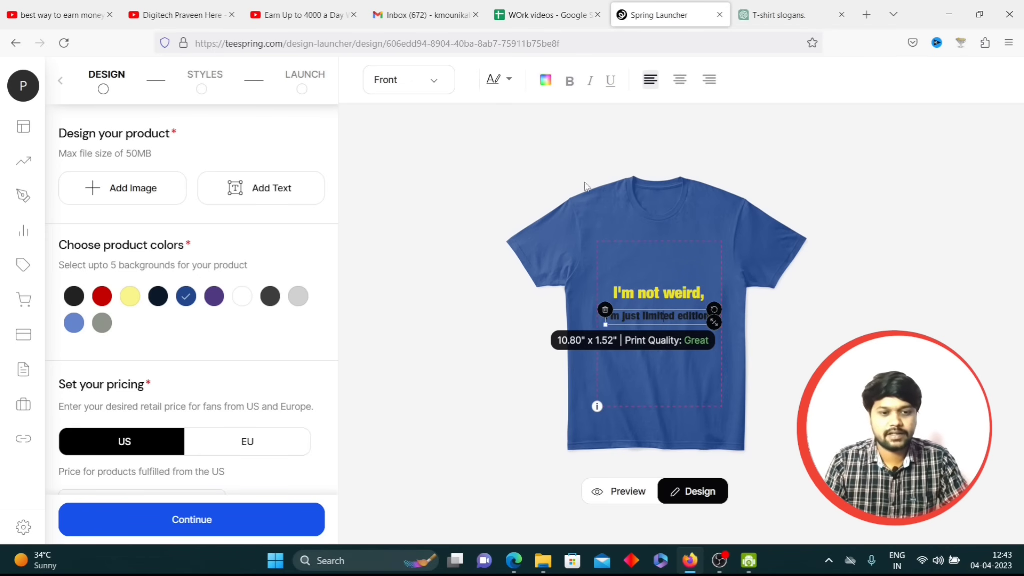
click(549, 84)
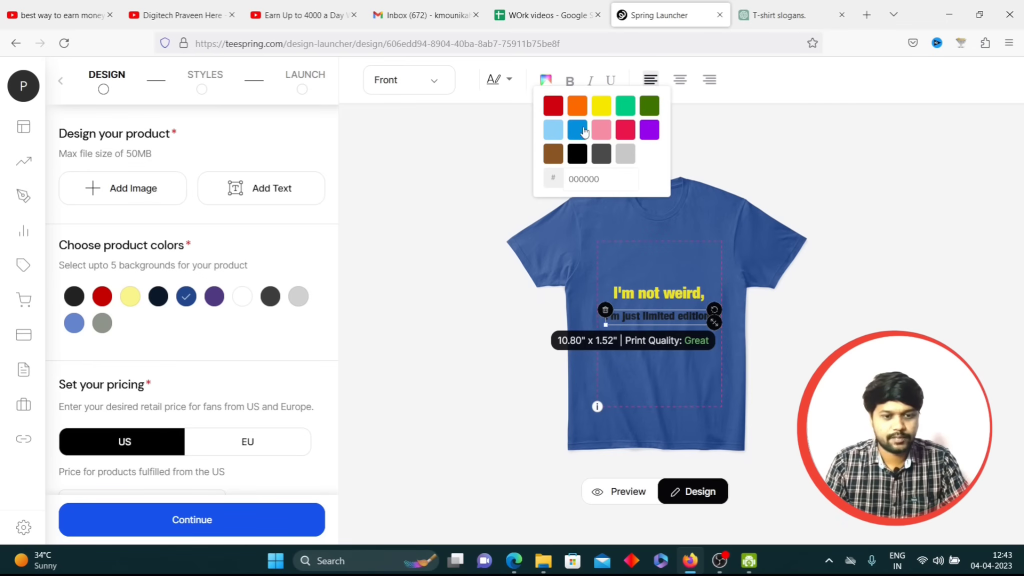
click(601, 106)
click(780, 165)
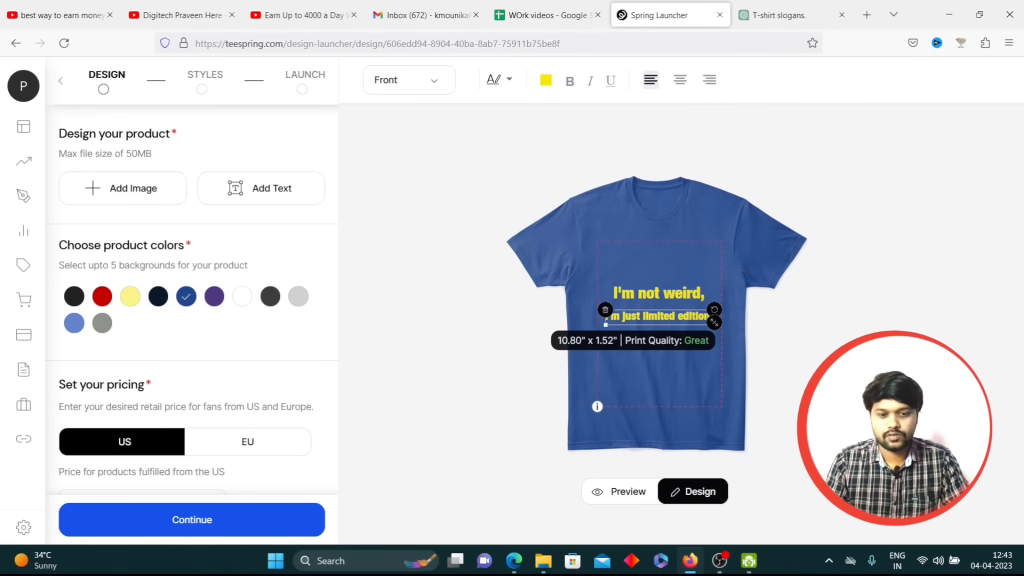
click(780, 165)
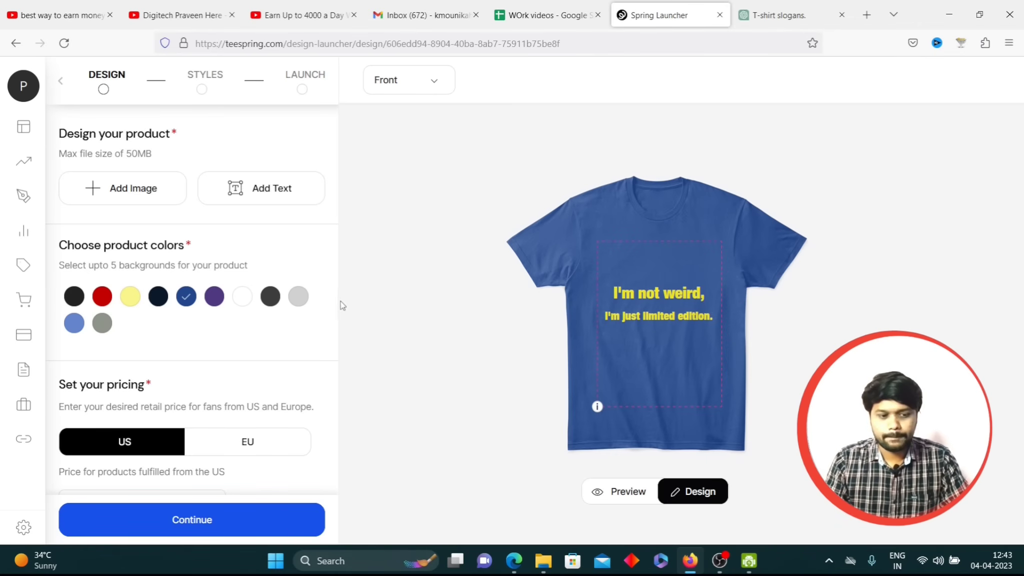
- Try a US retail price of $27, set it to $25 instead, and continue to the styles stage
scroll(290, 320, down, 2)
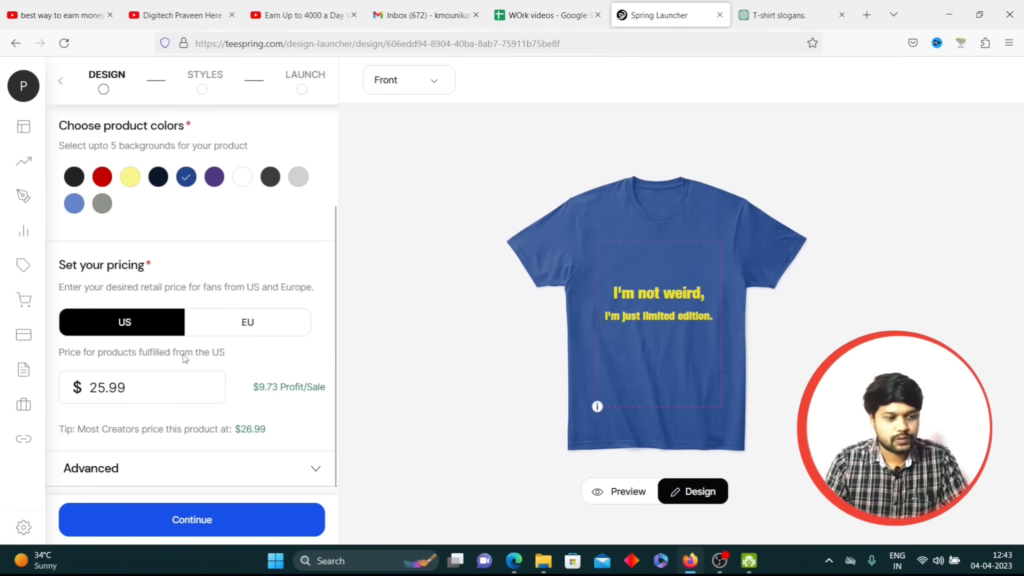
drag(90, 387, 151, 386)
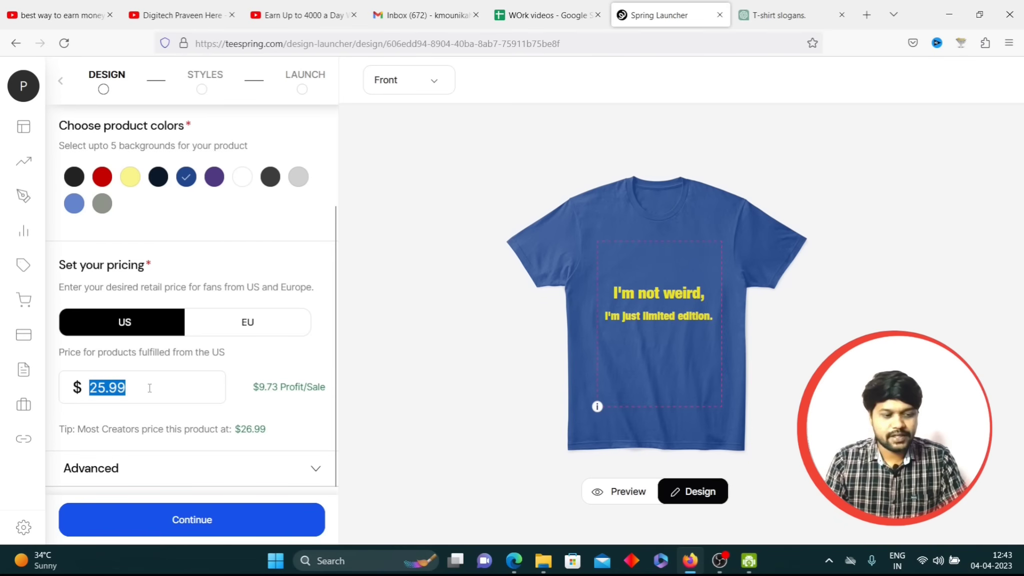
text(27)
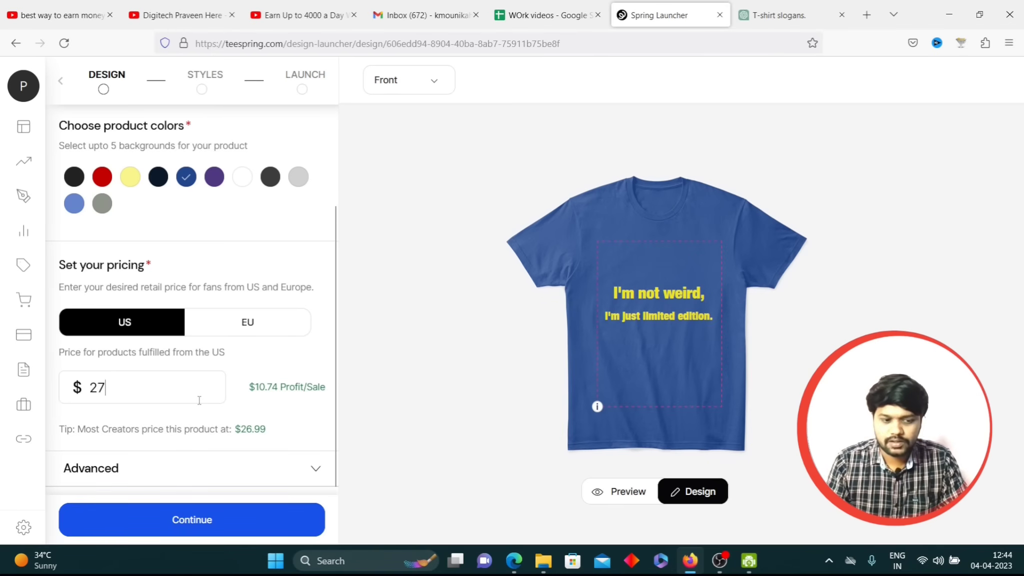
key(BackSpace)
text(5)
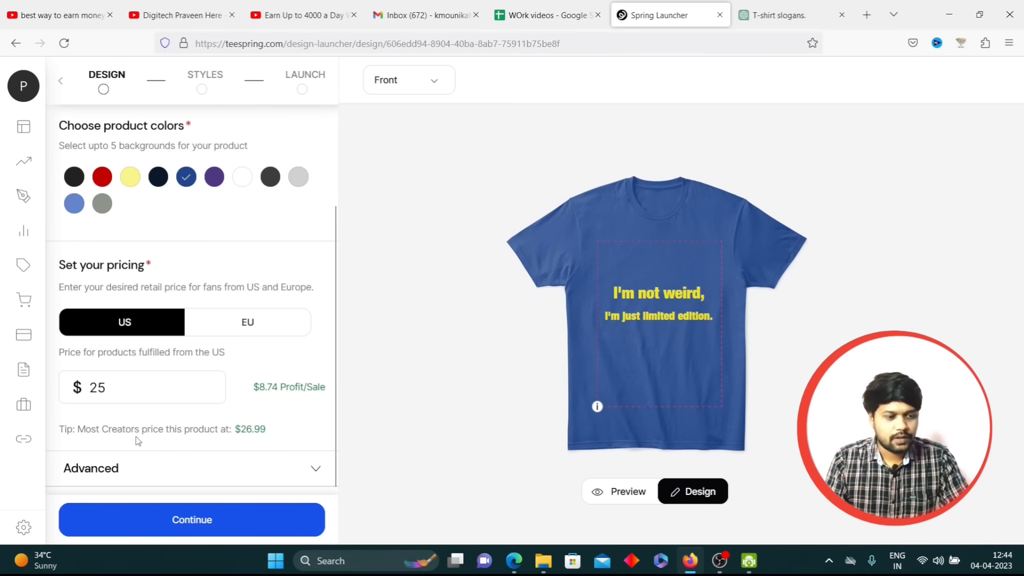
click(210, 531)
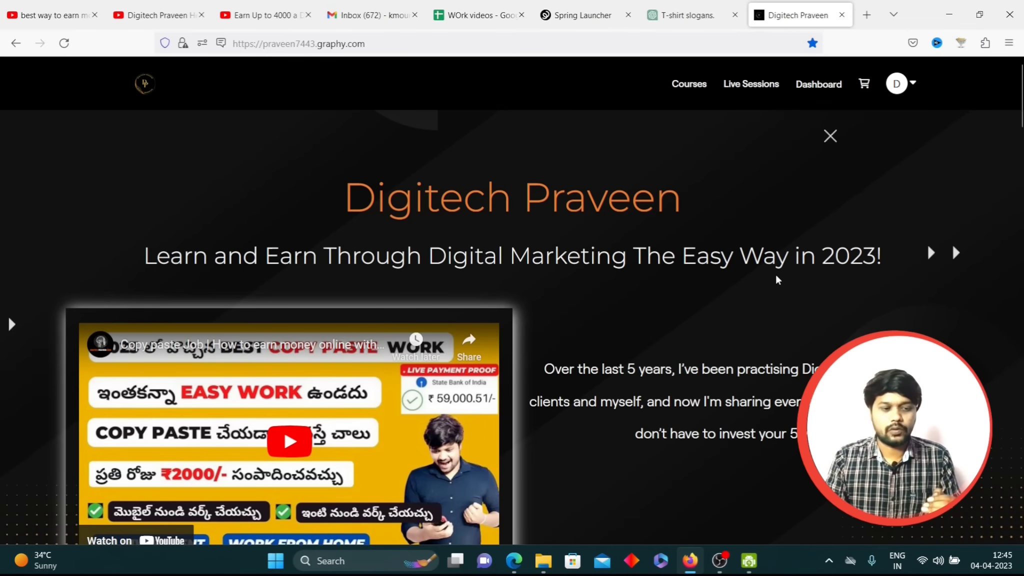
- Look through the digital marketing course website, examining its introduction, exclusive bonus list and the course contents
scroll(772, 281, down, 5)
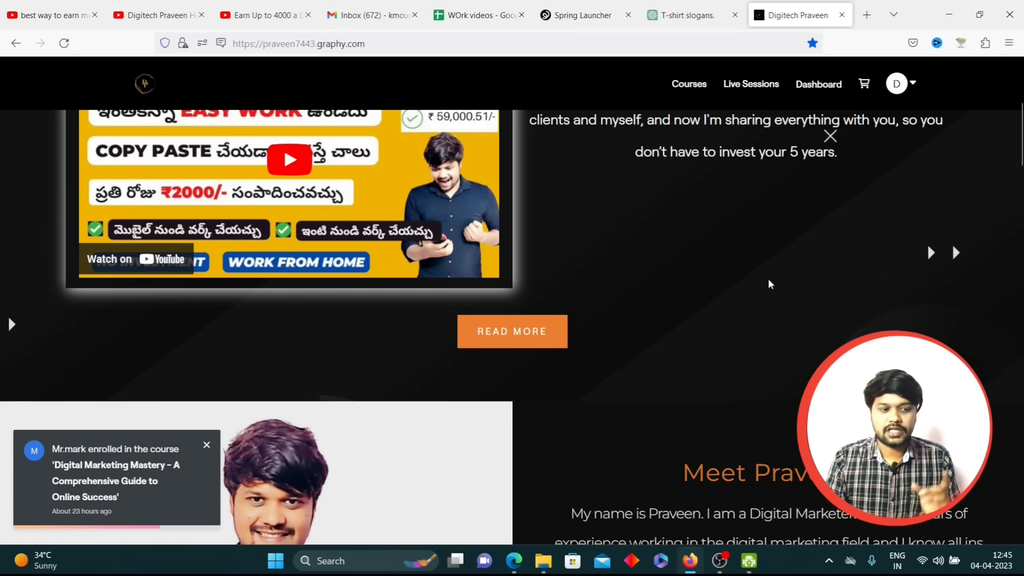
scroll(765, 294, up, 5)
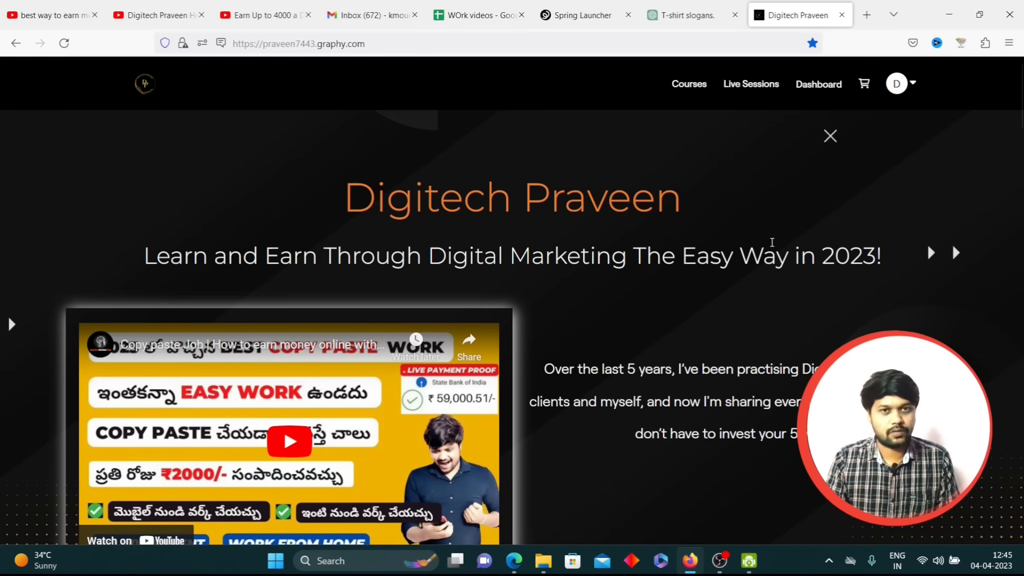
scroll(771, 242, down, 10)
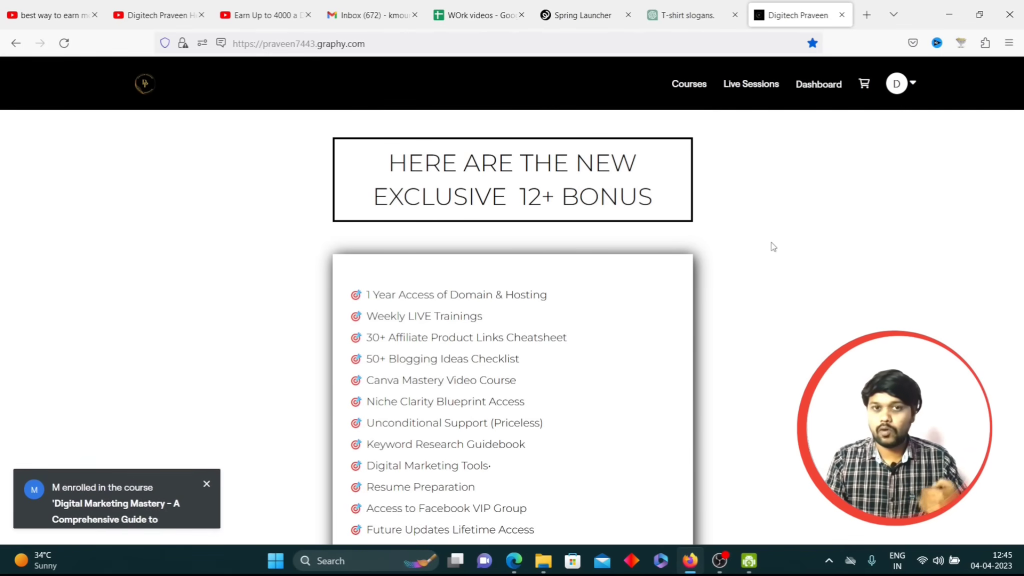
scroll(773, 246, down, 3)
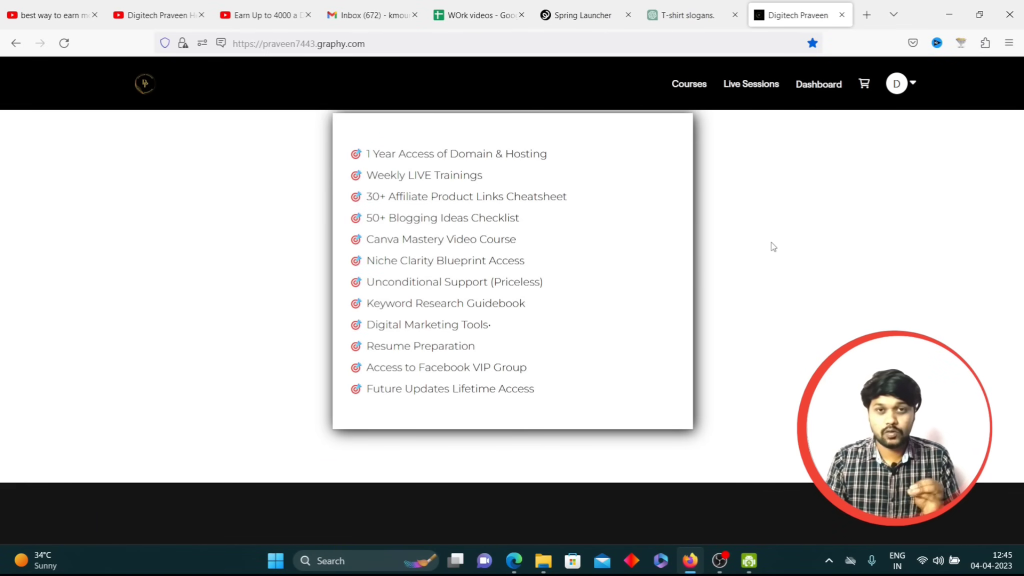
scroll(771, 241, down, 6)
scroll(770, 241, up, 8)
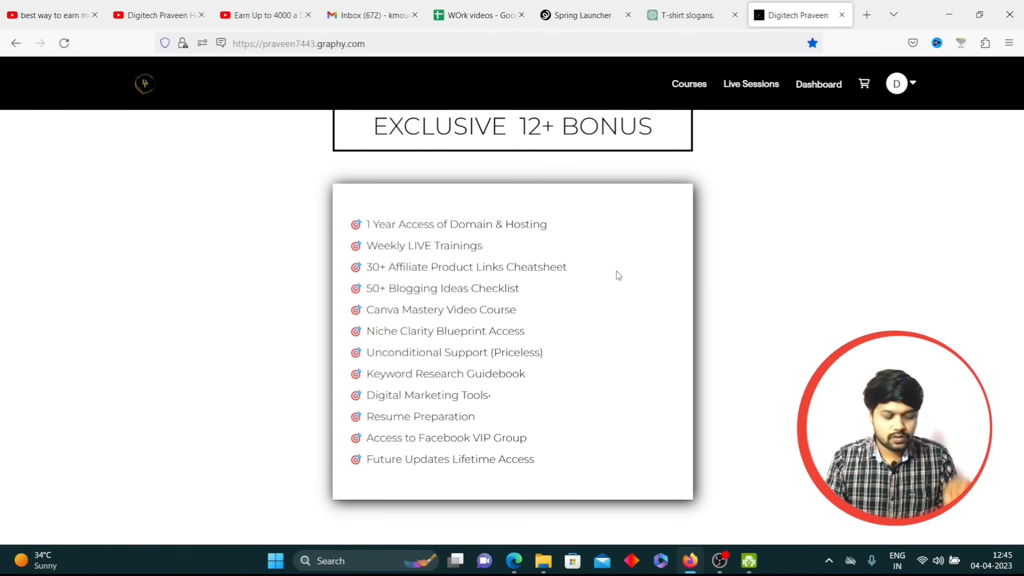
triple_click(390, 226)
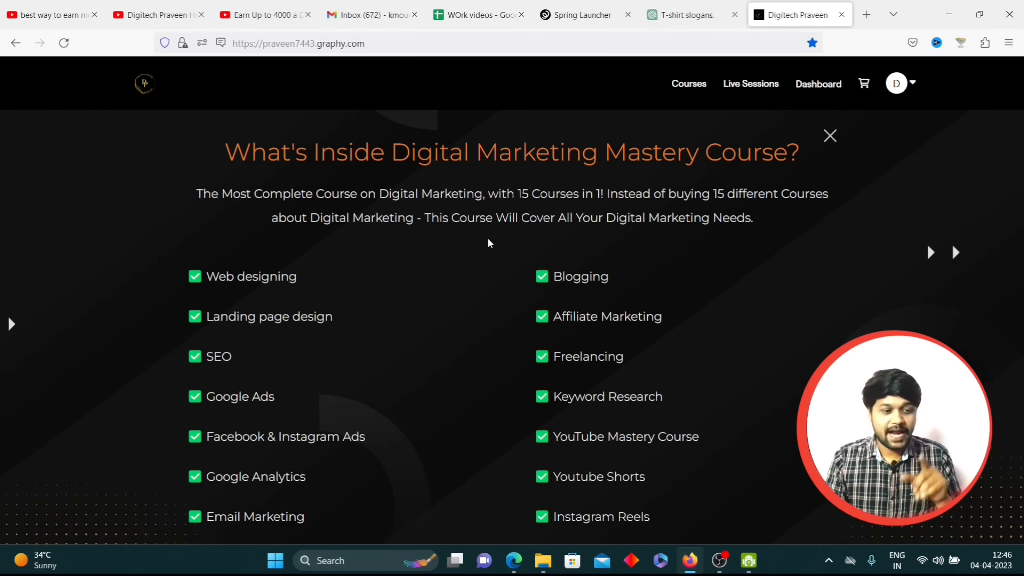
scroll(487, 238, down, 2)
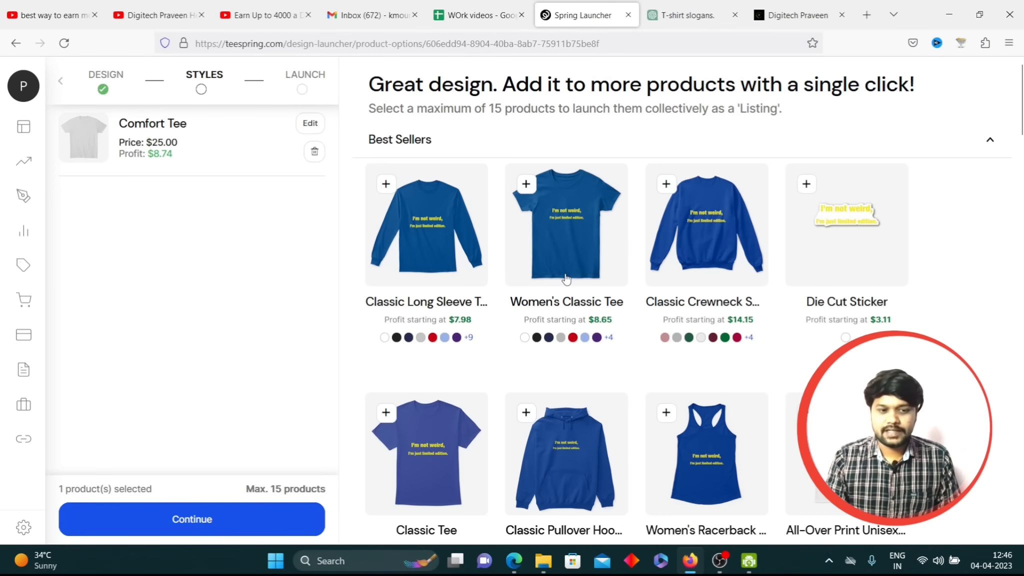
- Browse the suggested products, go back to the design stage to check the shirt and price, and return to styles
scroll(776, 242, down, 5)
scroll(777, 242, up, 5)
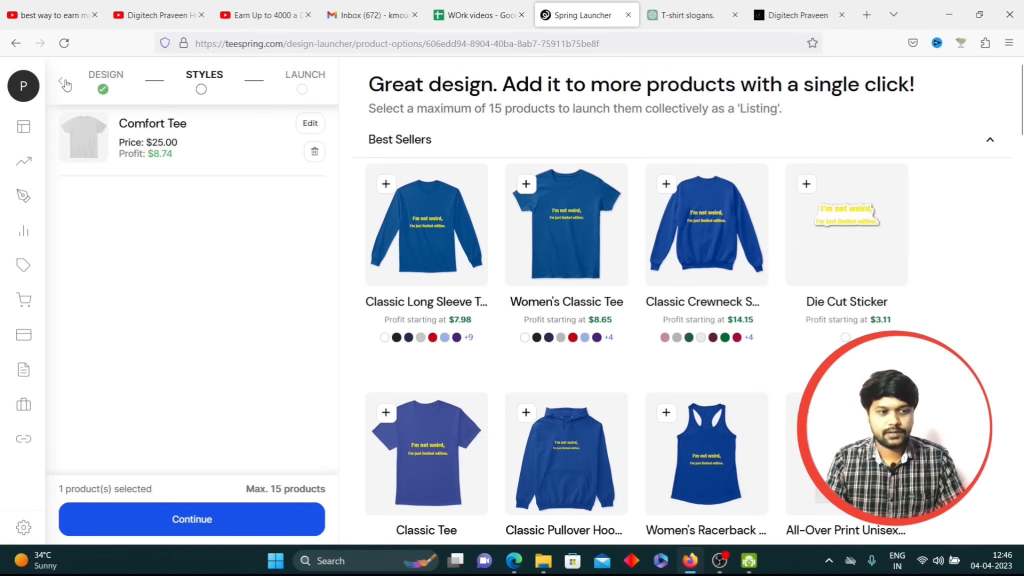
click(66, 86)
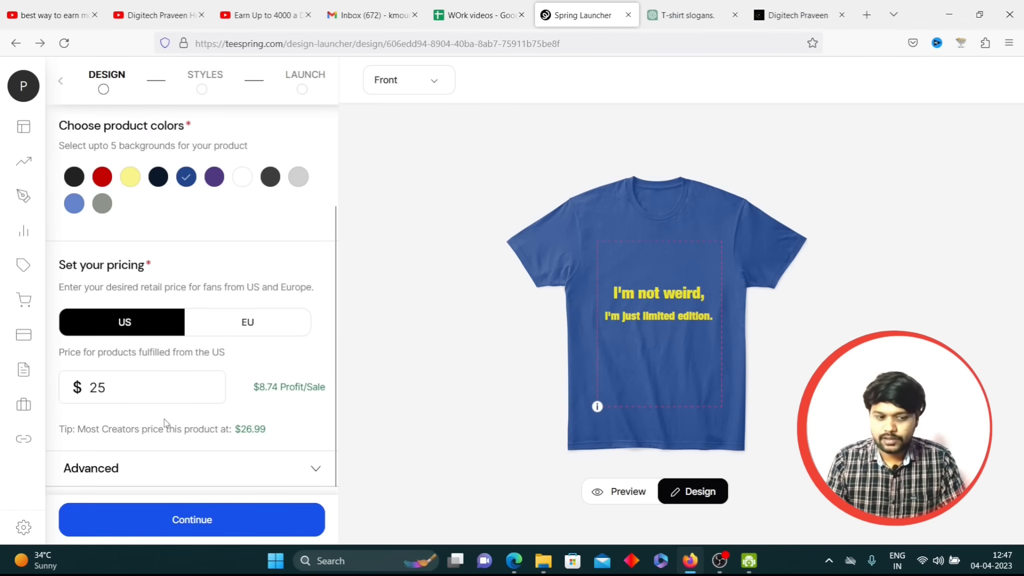
click(215, 520)
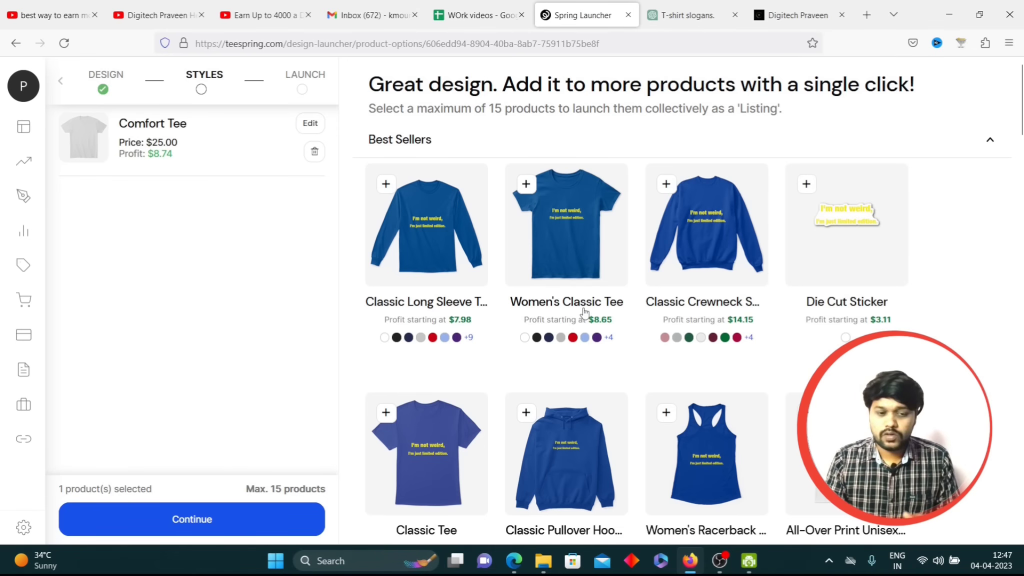
- Add the Classic Long Sleeve Tee and the Women's Classic Tee from Best Sellers to the listing
scroll(584, 313, down, 15)
scroll(584, 313, up, 15)
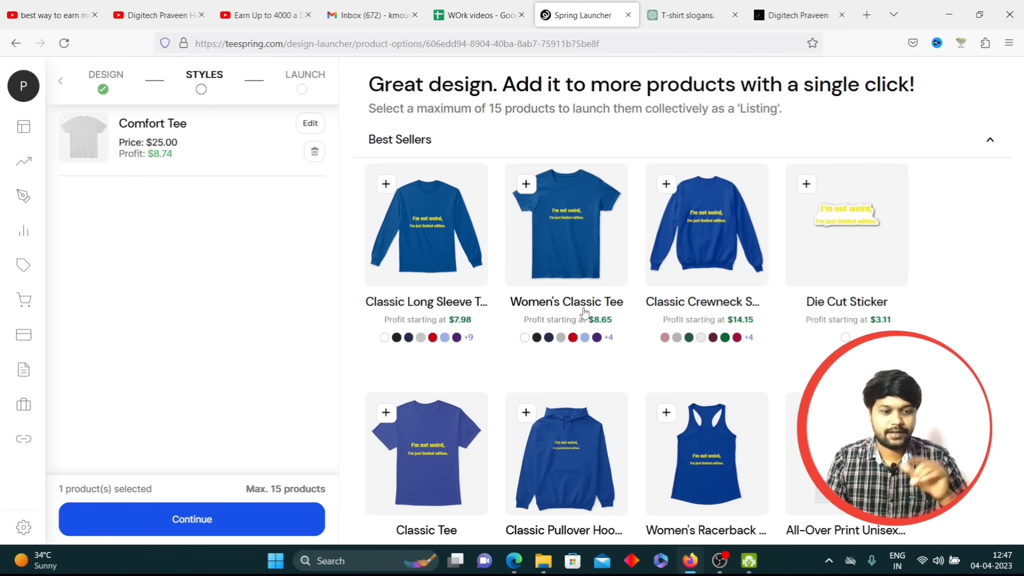
click(385, 184)
click(526, 184)
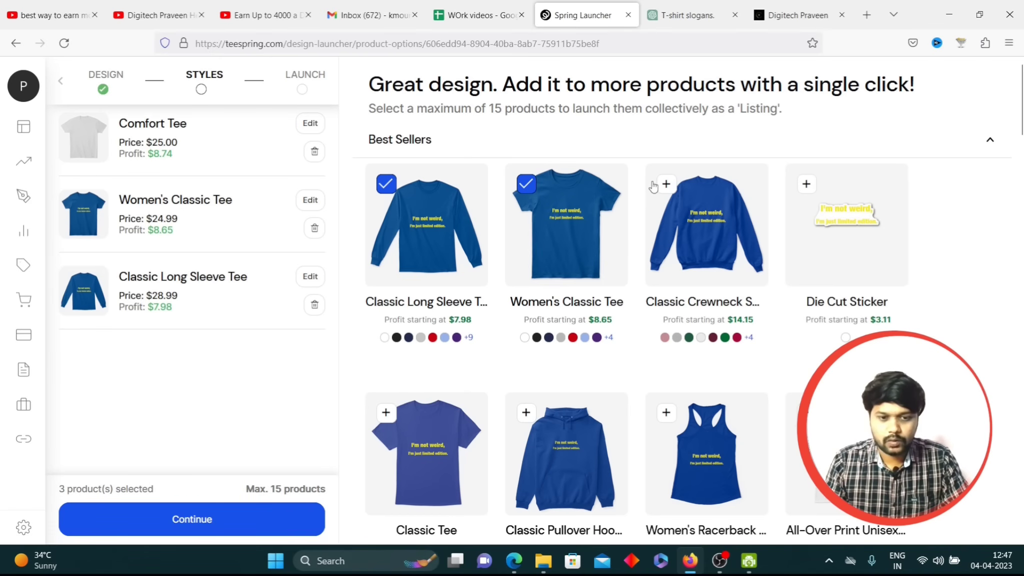
- Add the Classic Crewneck Sweatshirt to the listing, try adding the Classic Pullover Hoodie, and remove the hoodie again
scroll(651, 237, down, 2)
click(651, 235)
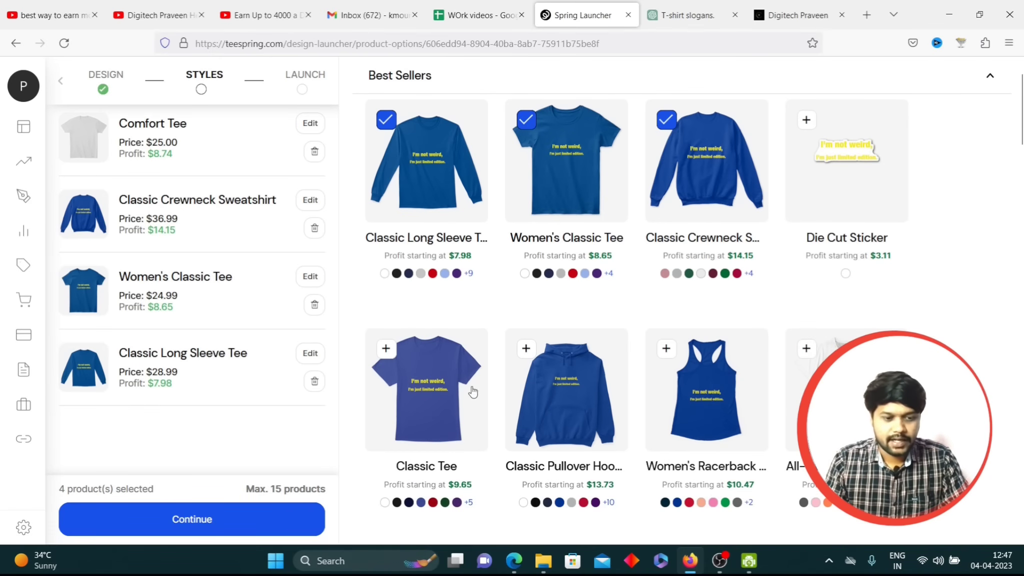
click(525, 349)
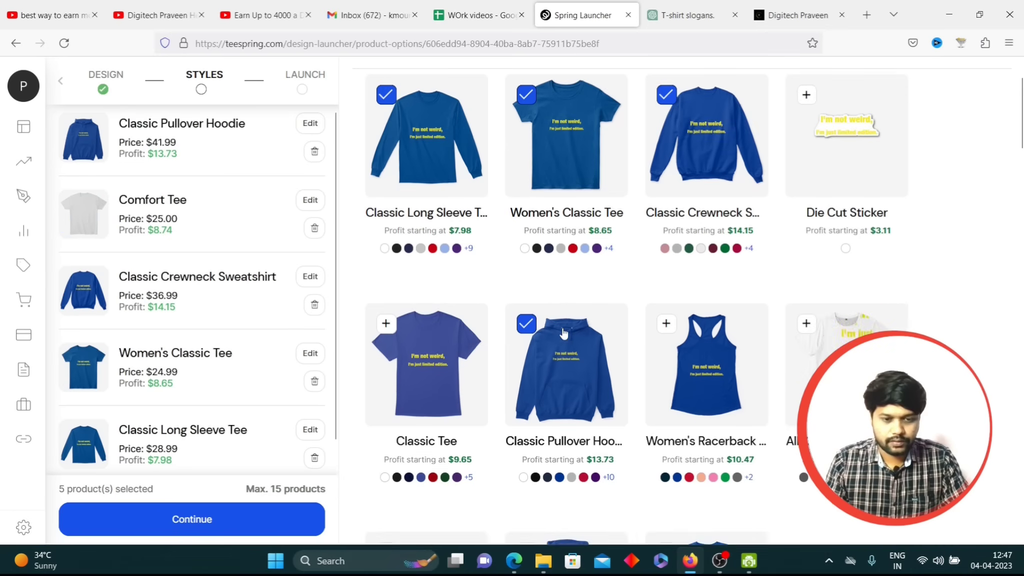
scroll(564, 330, down, 5)
scroll(564, 332, down, 10)
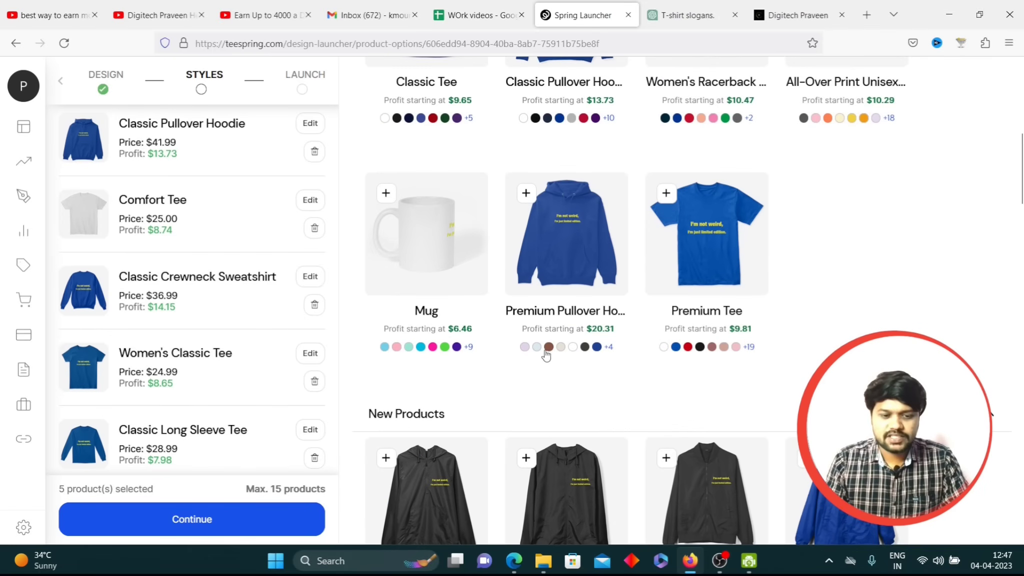
scroll(672, 334, up, 8)
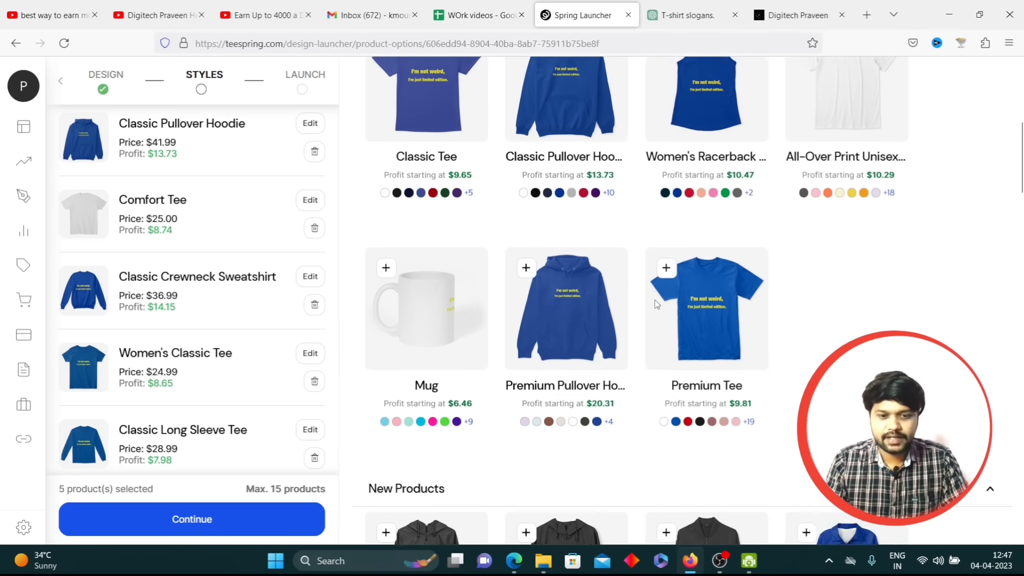
scroll(633, 368, down, 8)
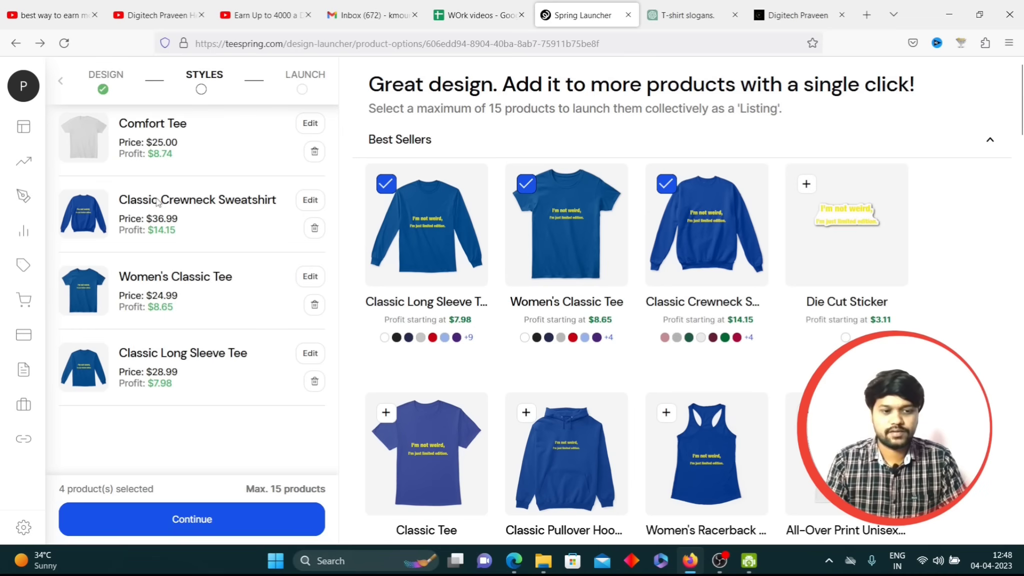
- Look over the Best Sellers and New Products, and add the Die Cut Sticker to the listing
scroll(740, 320, down, 10)
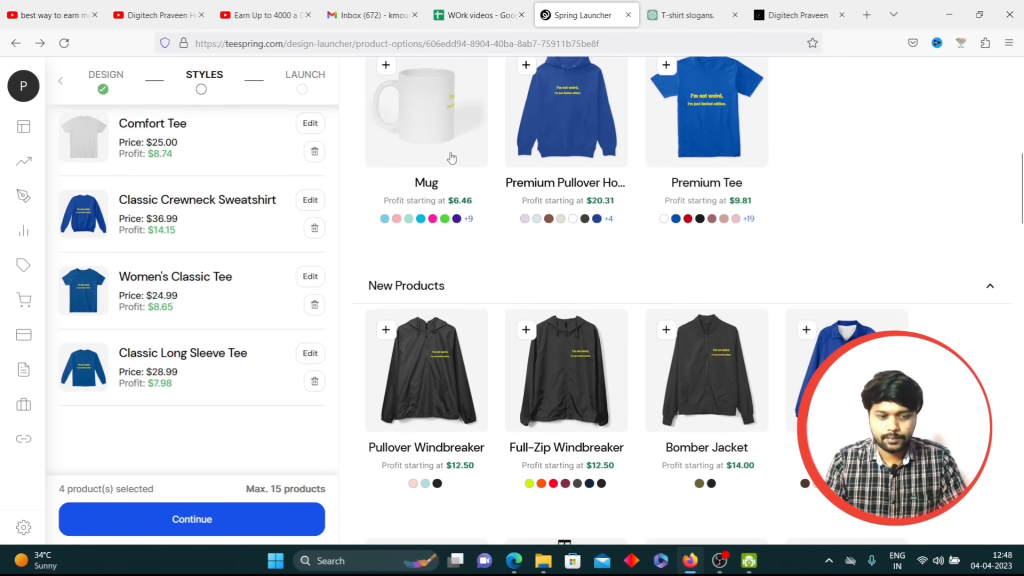
scroll(440, 164, down, 3)
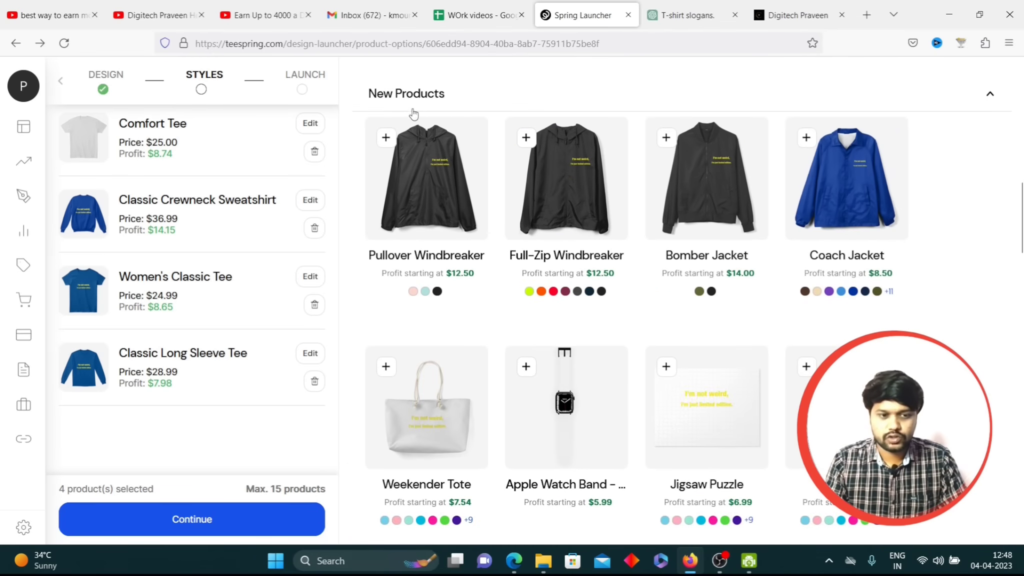
scroll(415, 360, down, 3)
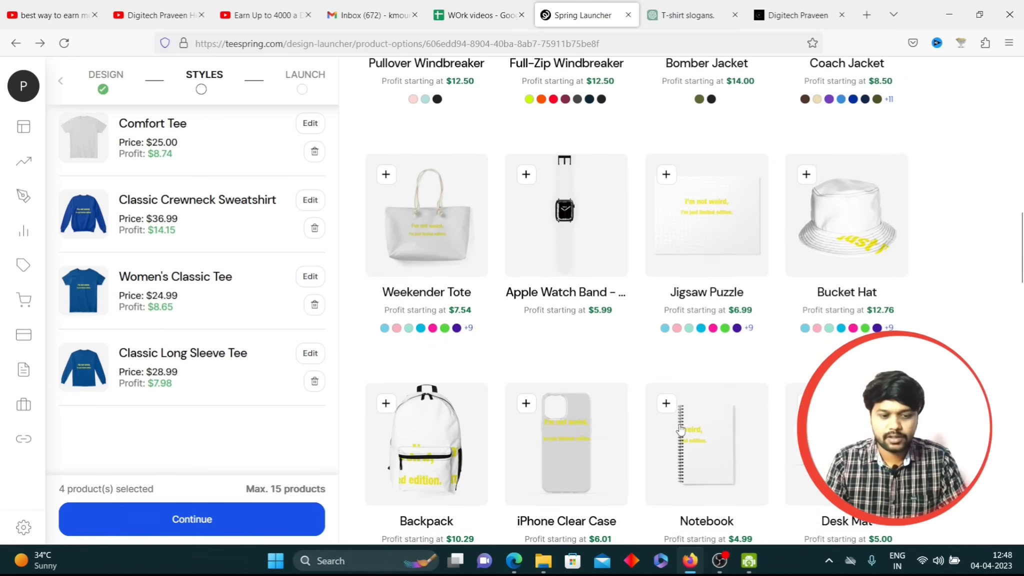
scroll(679, 429, down, 3)
scroll(665, 402, up, 18)
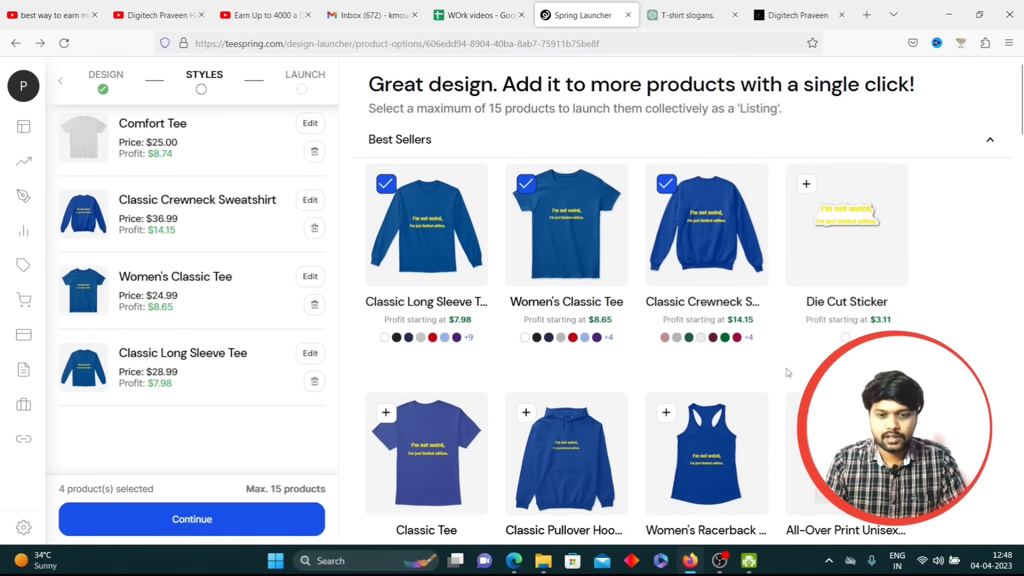
click(806, 184)
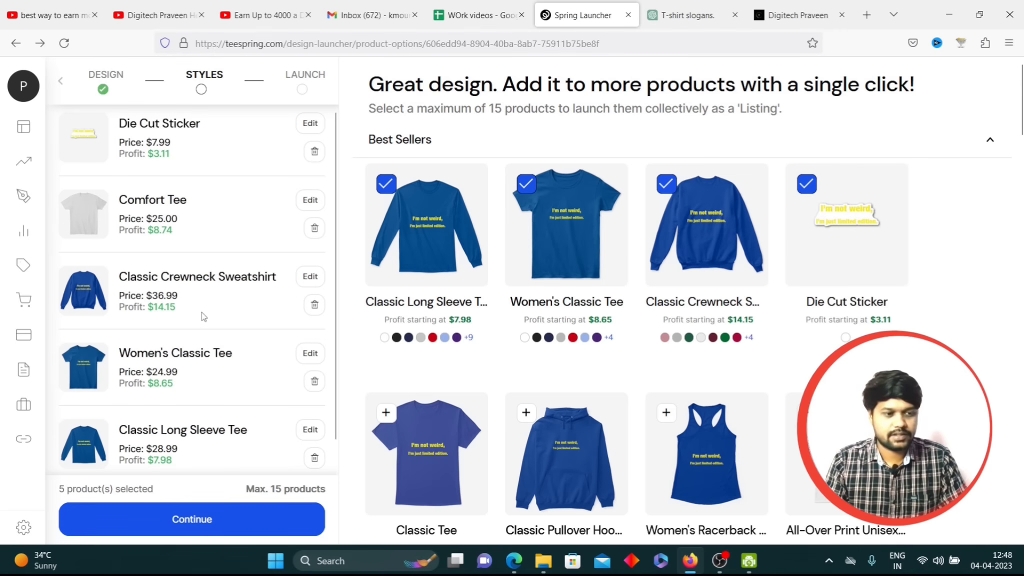
- Edit the Classic Crewneck Sweatshirt to set its US retail price to $32, and return to the styles stage
scroll(215, 313, down, 1)
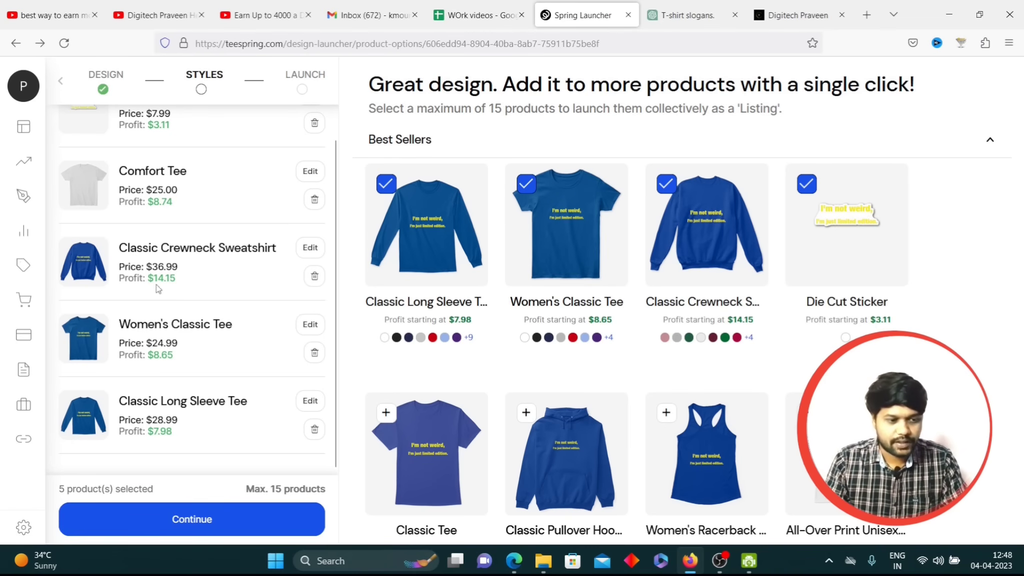
click(310, 250)
scroll(293, 362, down, 3)
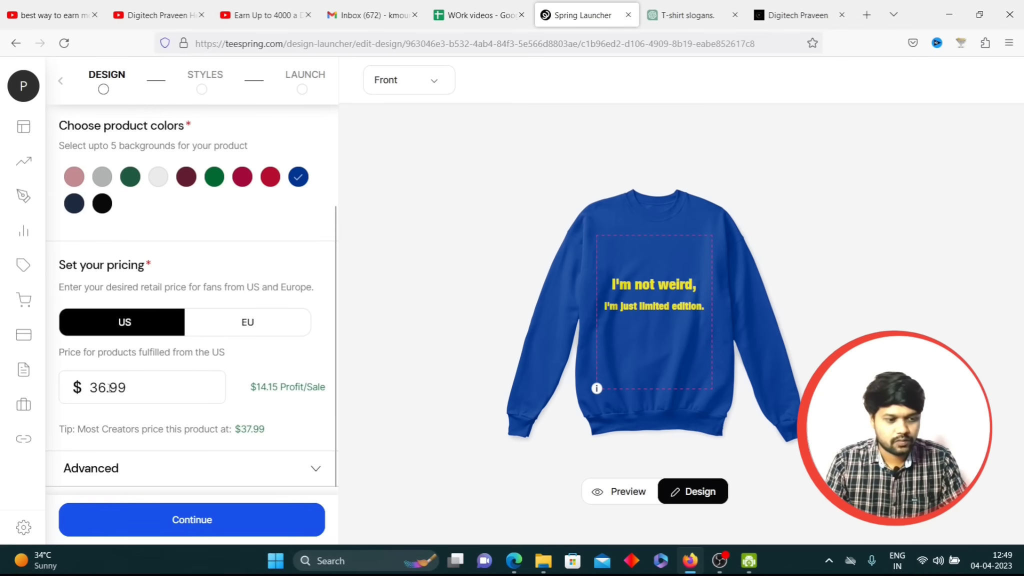
drag(110, 388, 89, 387)
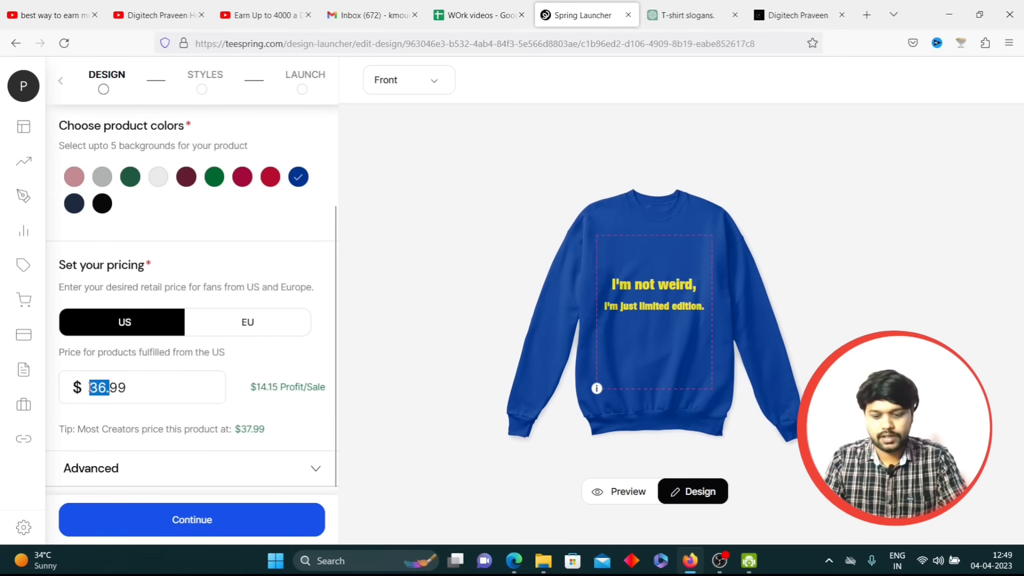
text(32)
key(Delete)
key(Delete)
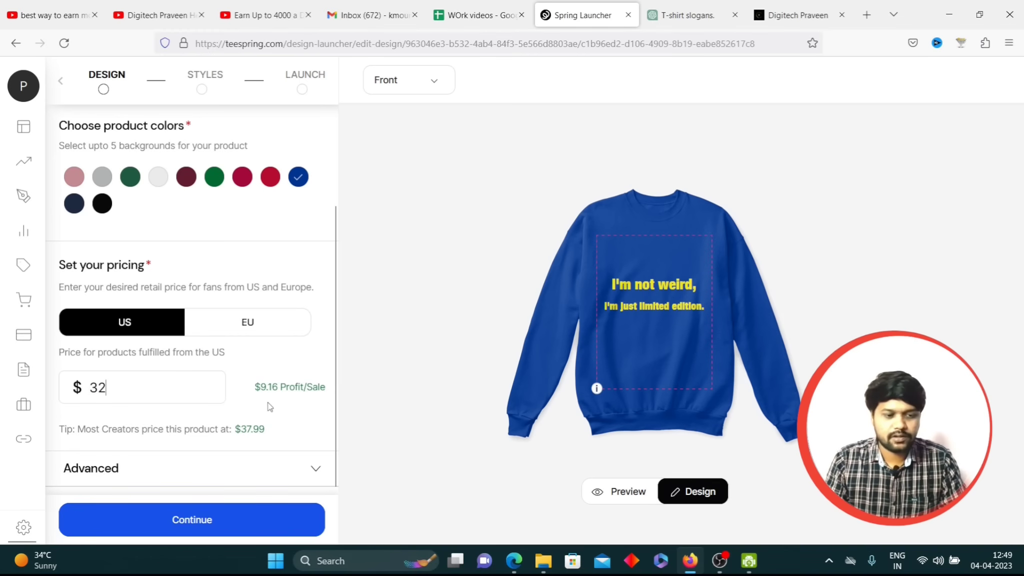
drag(255, 388, 324, 391)
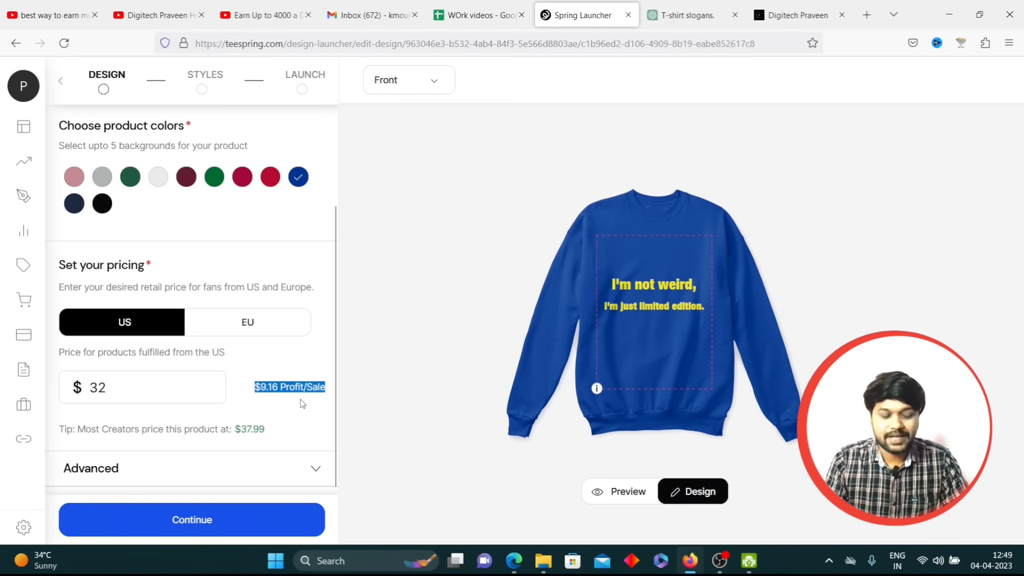
click(236, 510)
- Continue to the launch stage and use the slogan "I'm not weird, I'm just limited edition" as the listing's title and description
scroll(230, 333, down, 1)
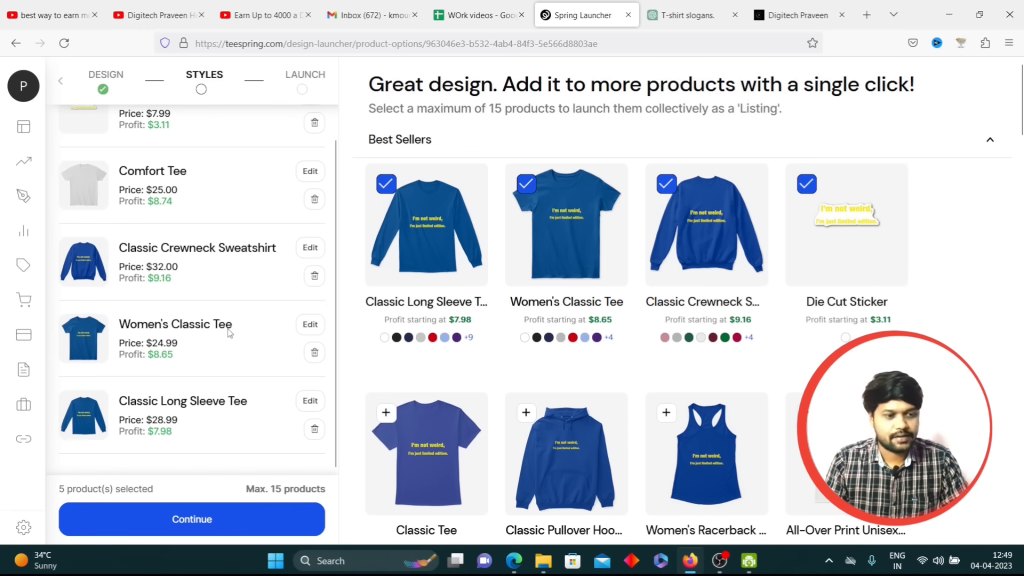
scroll(108, 156, up, 1)
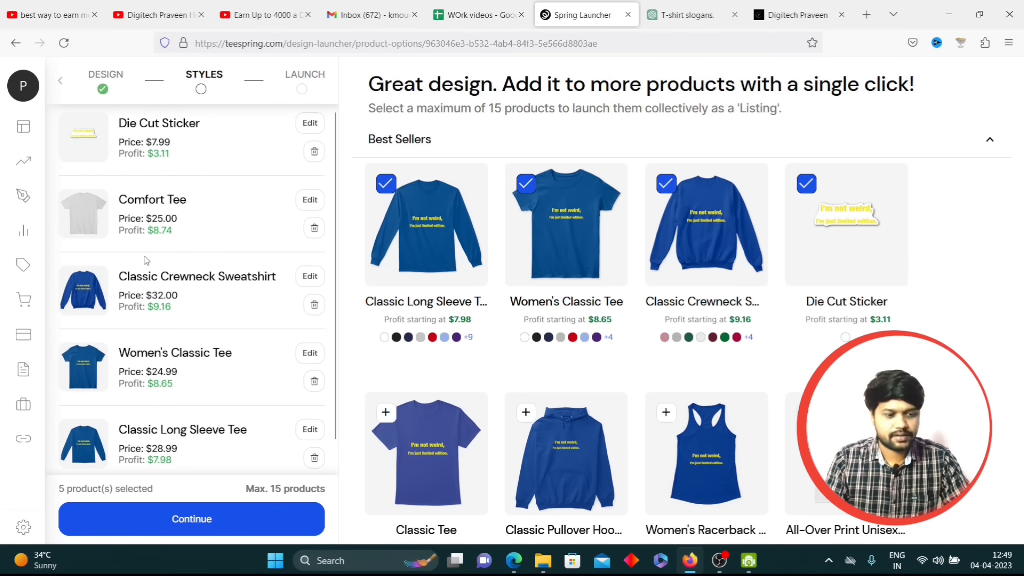
scroll(145, 257, down, 1)
click(170, 530)
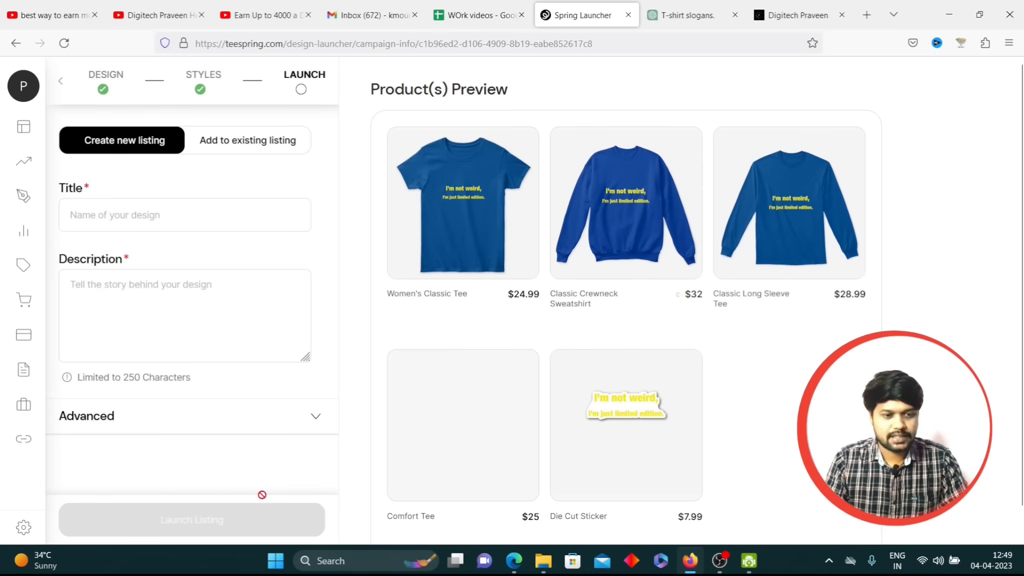
click(278, 211)
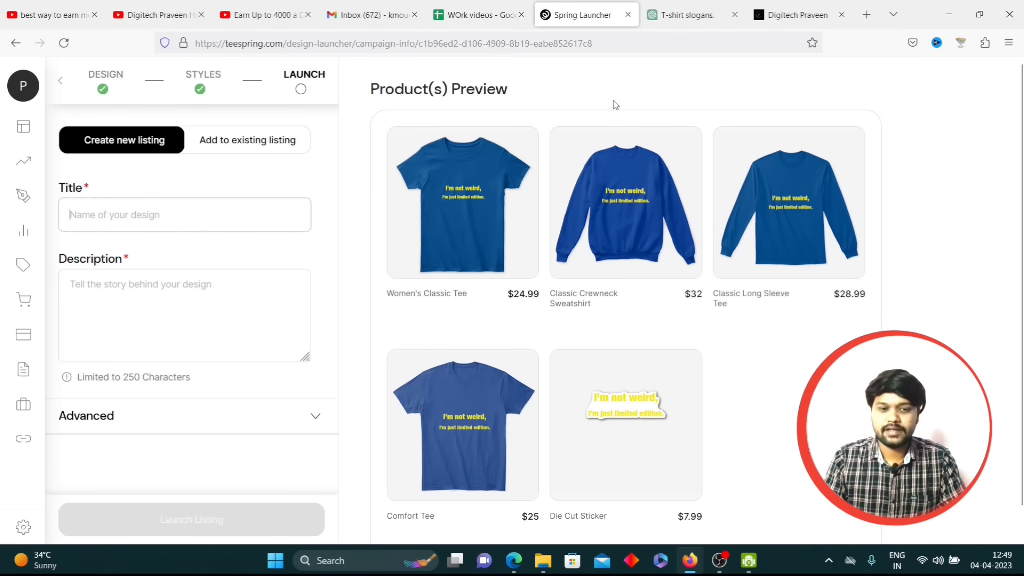
click(695, 19)
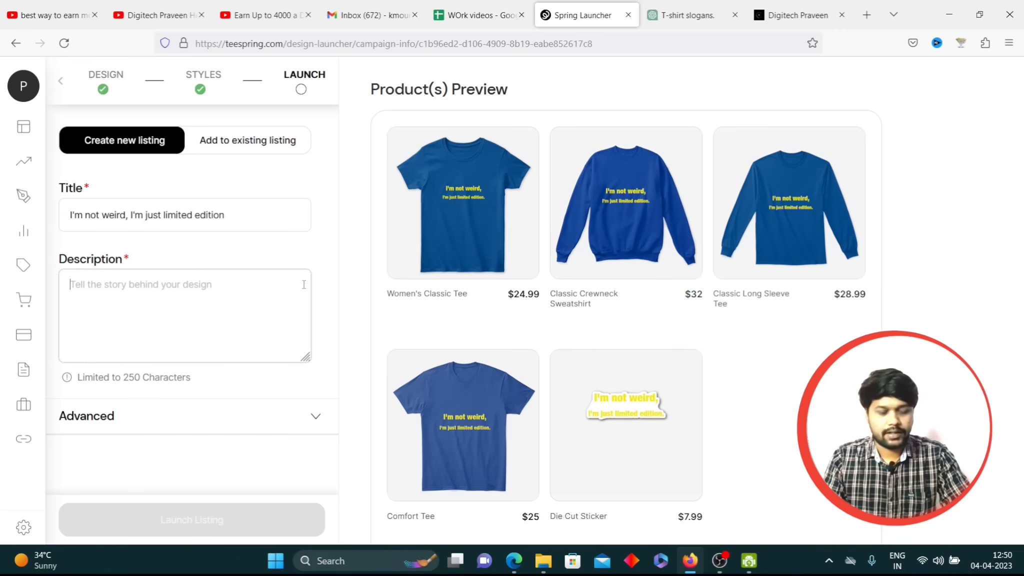
text("I'm not weird, I'm just limited edition.")
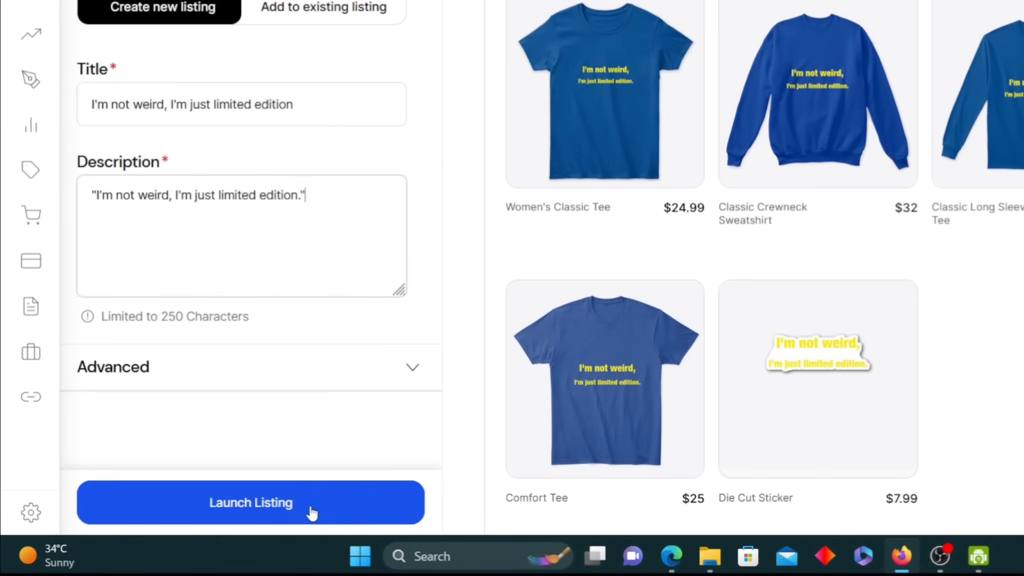
- Launch the new listing and get its shareable URL
click(240, 524)
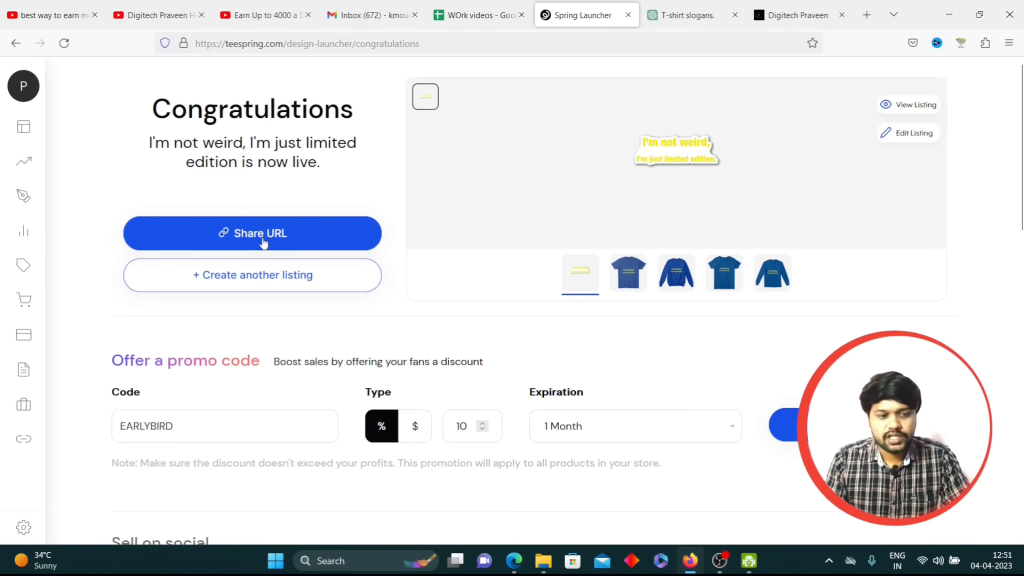
click(276, 237)
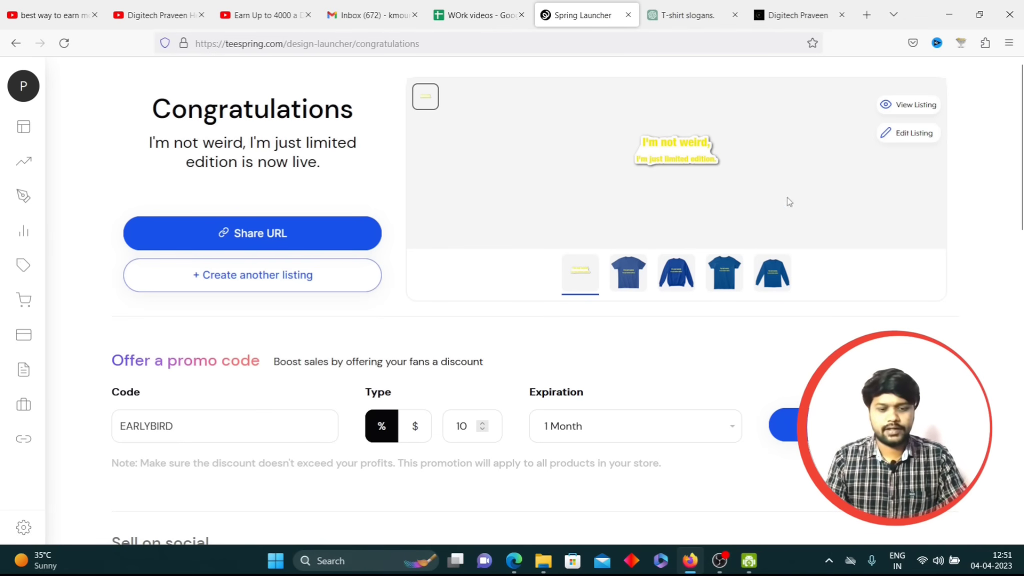
- Switch to Edge to look at the indiafashionstyle Instagram profile up to its header, and return to Firefox
click(522, 568)
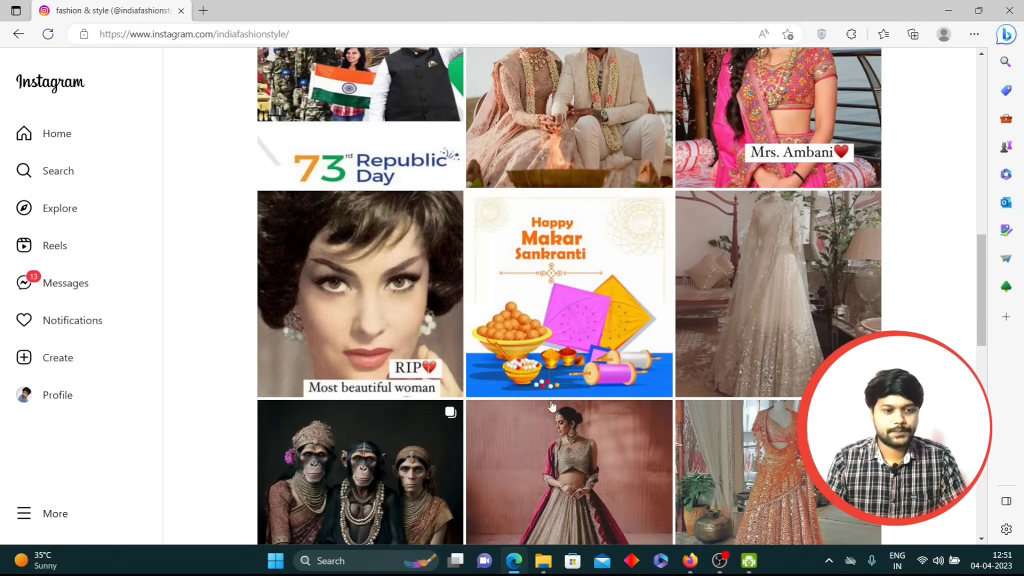
scroll(561, 334, up, 20)
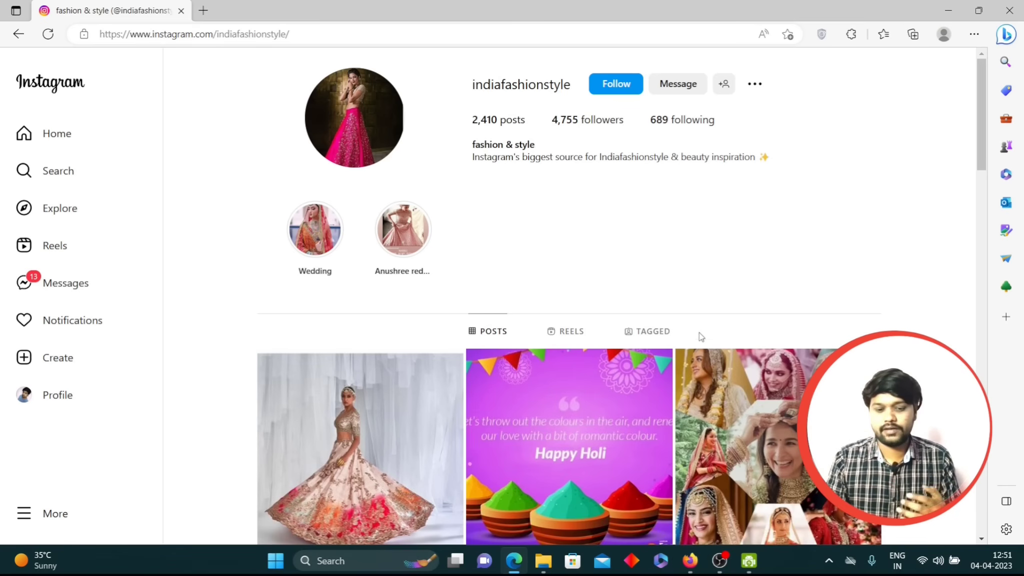
click(690, 560)
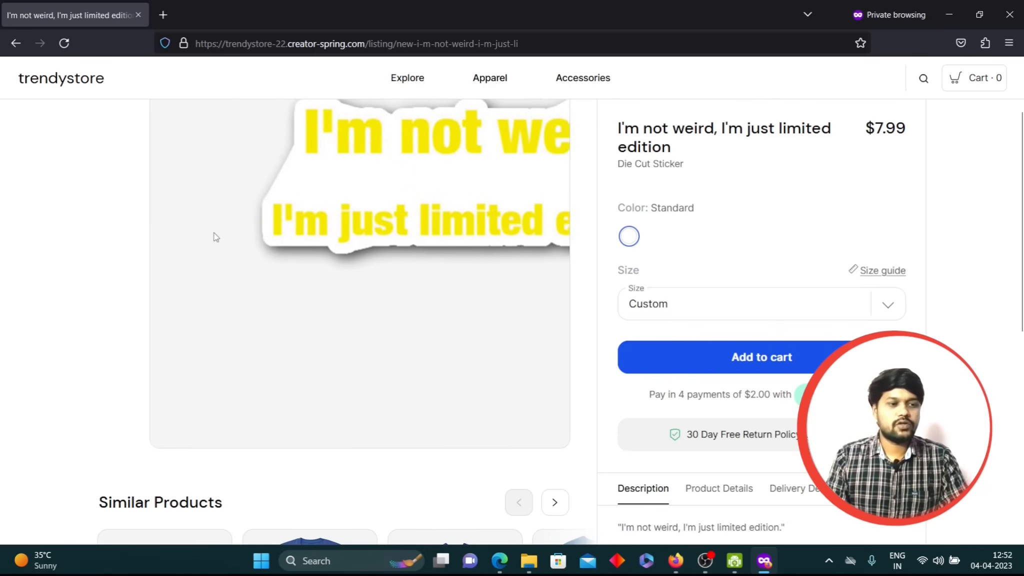
- Examine the live Die Cut Sticker listing page in the trendystore shop and browse its Similar Products
scroll(20, 220, down, 3)
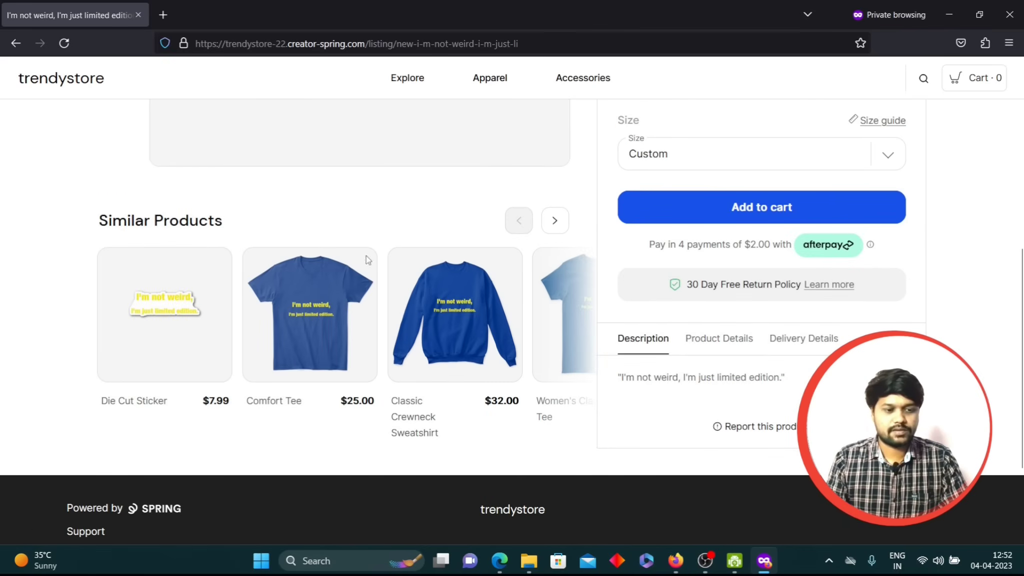
scroll(334, 332, up, 3)
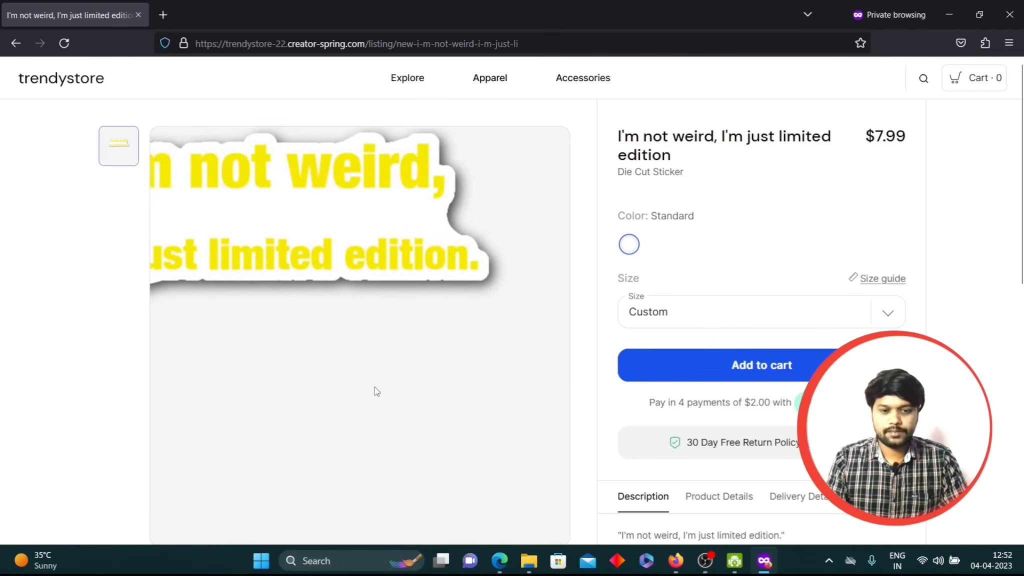
scroll(600, 295, down, 4)
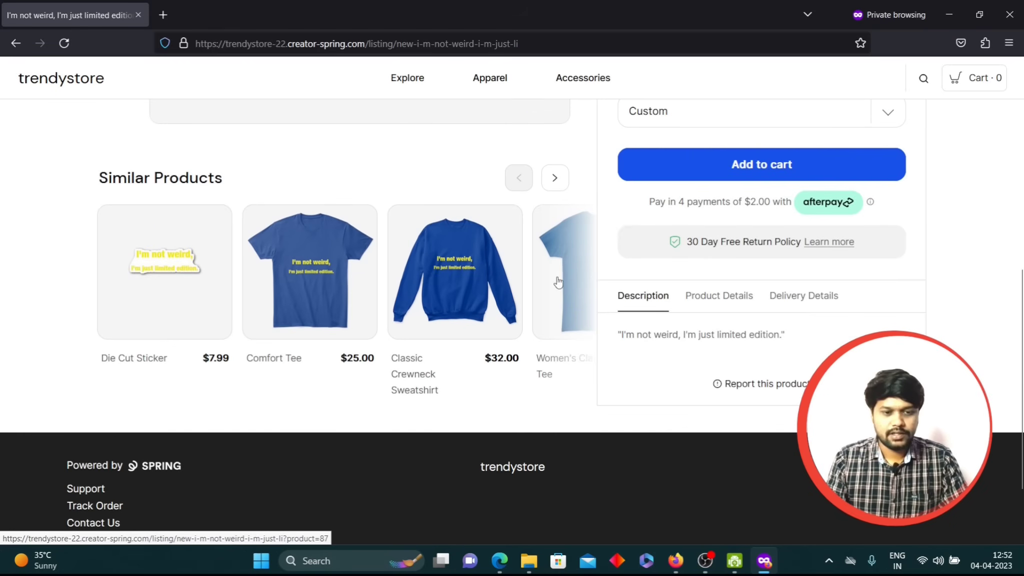
click(556, 181)
click(523, 181)
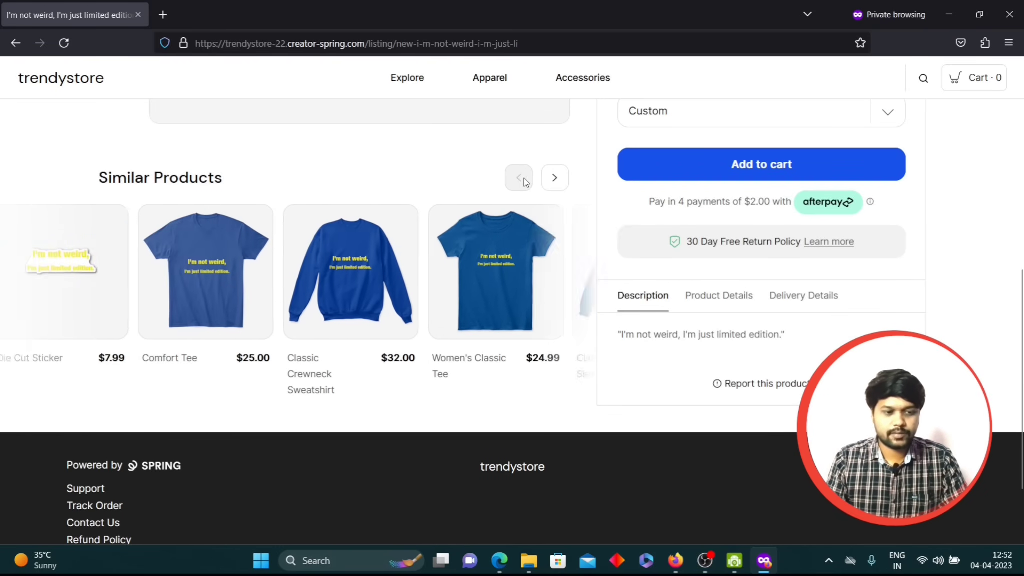
click(555, 178)
click(507, 285)
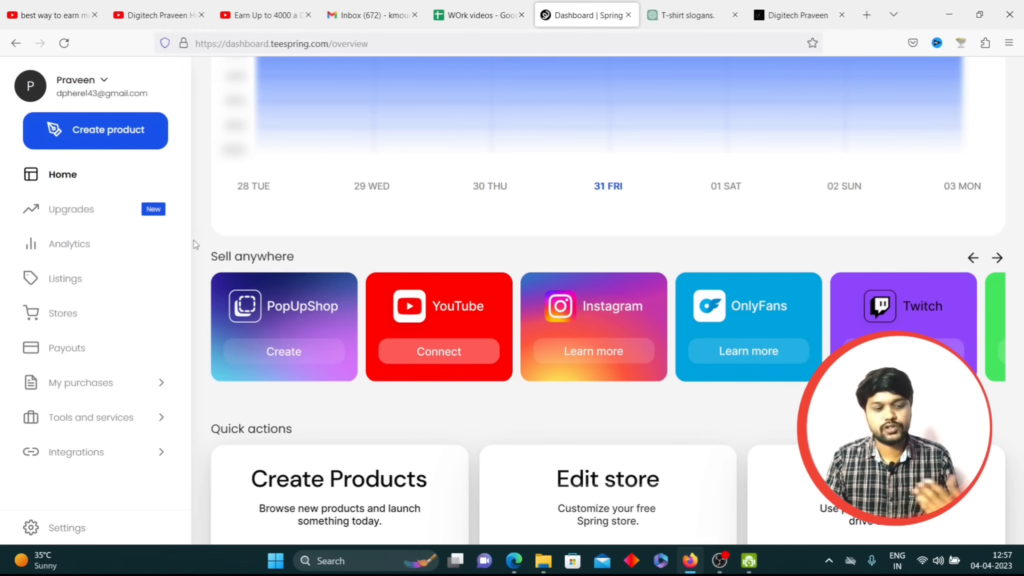
- Look through the Sell anywhere channels on the Spring dashboard
click(997, 257)
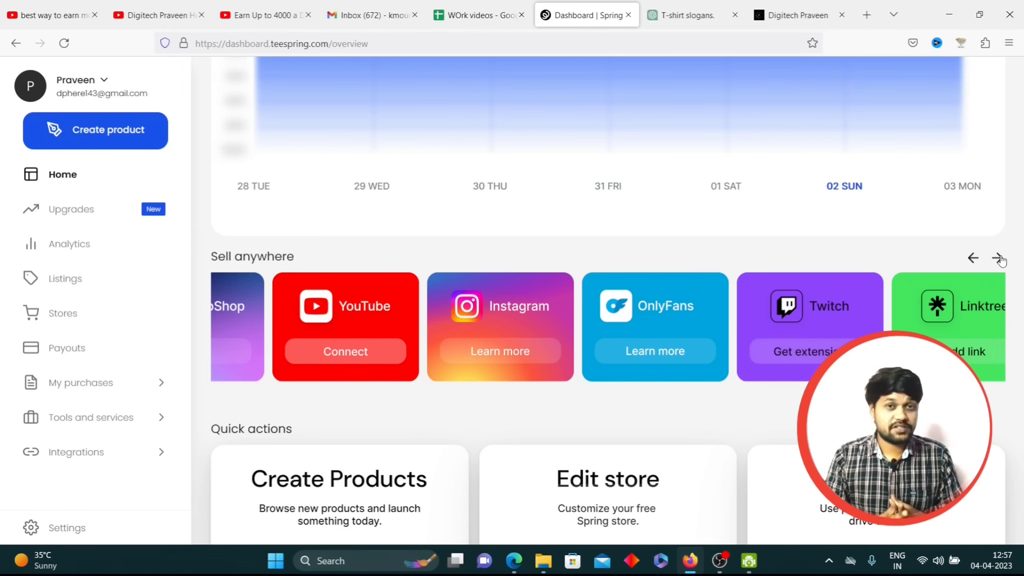